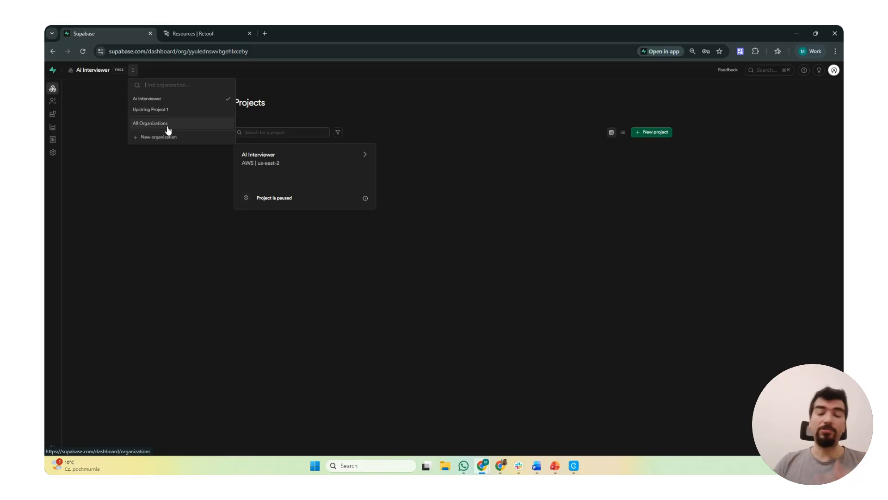
Step: Start a new project in the Ai Interviewer organization and name it REtool Tutorial
left_click(501, 187)
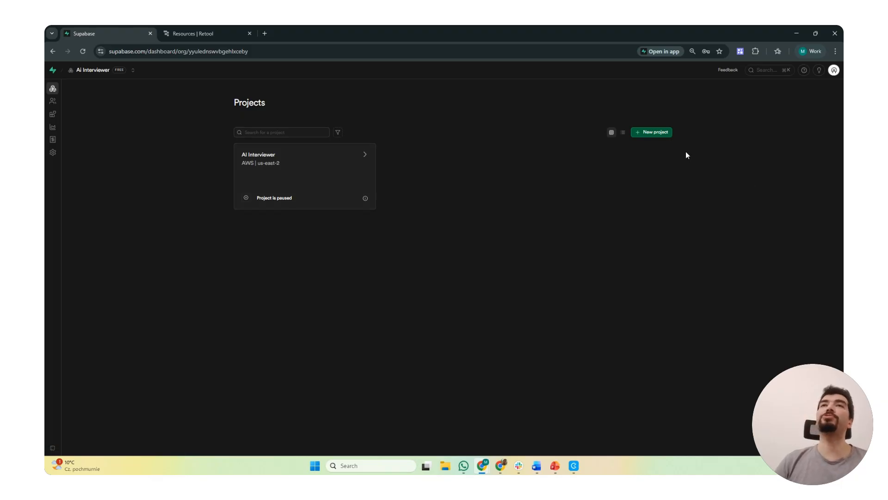
left_click(657, 138)
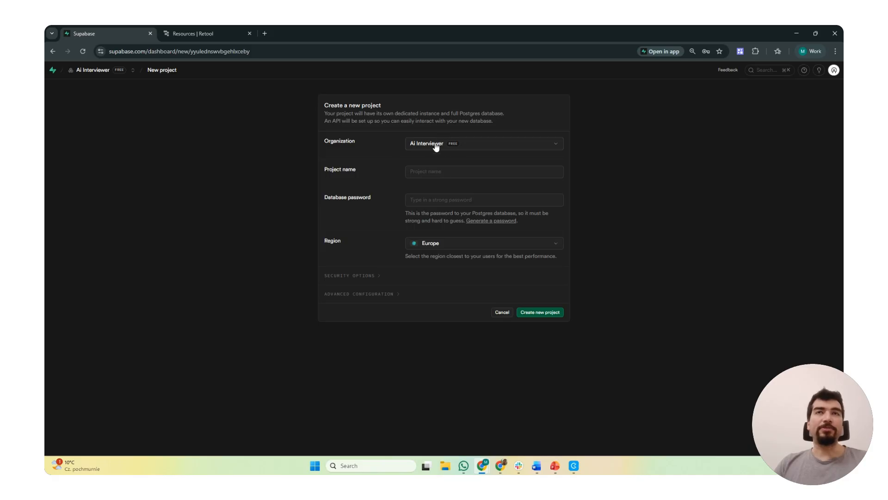
left_click(438, 172)
type("REtoo")
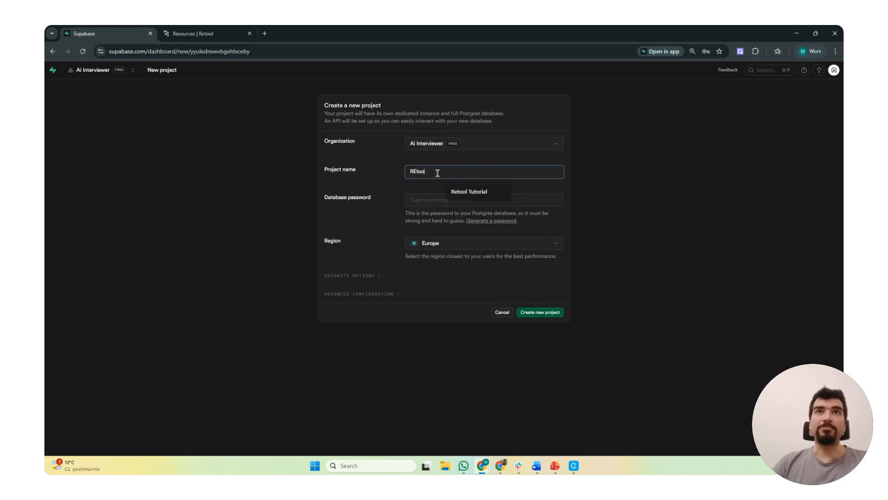
type("l Tutorial")
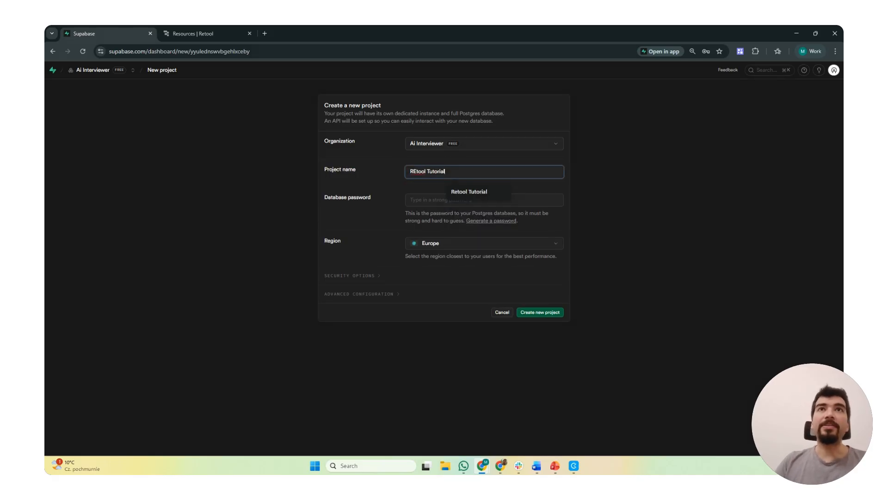
Step: Fill in the new project's database password and copy it for reuse
left_click(427, 199)
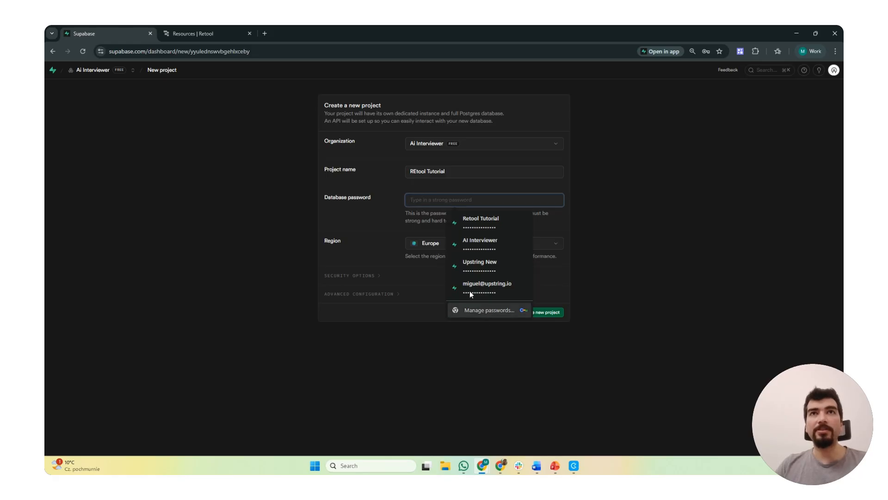
left_click(403, 222)
left_click(476, 226)
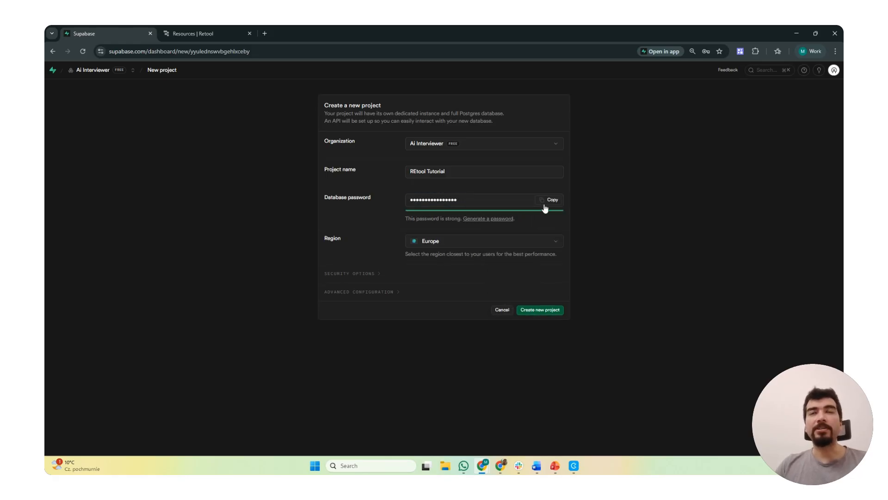
left_click(546, 202)
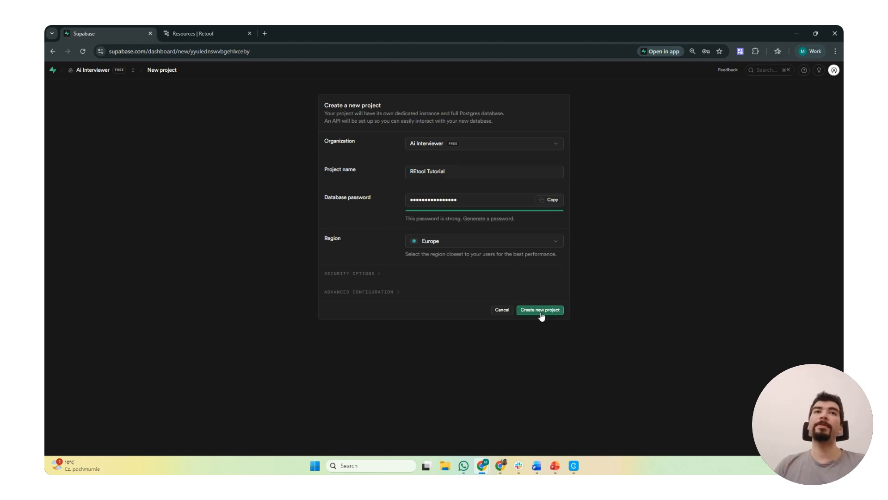
Step: Create the REtool Tutorial project and decline saving its password in the browser
left_click(561, 313)
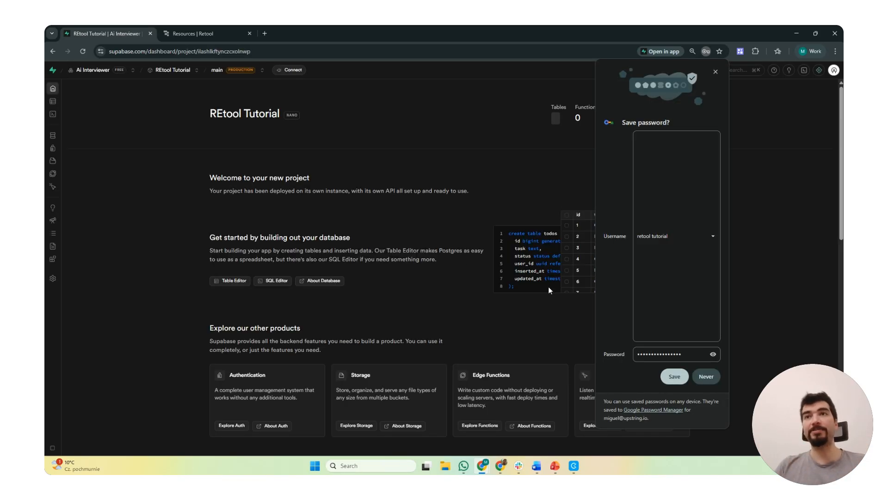
left_click(707, 375)
mouse_move(53, 92)
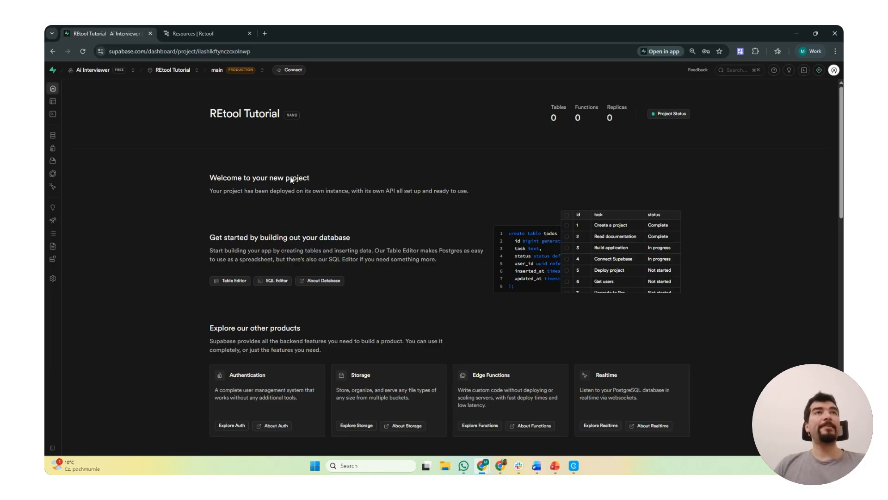
Step: Open the project's connection details, set the method to Session pooler and copy the connection string
left_click(292, 70)
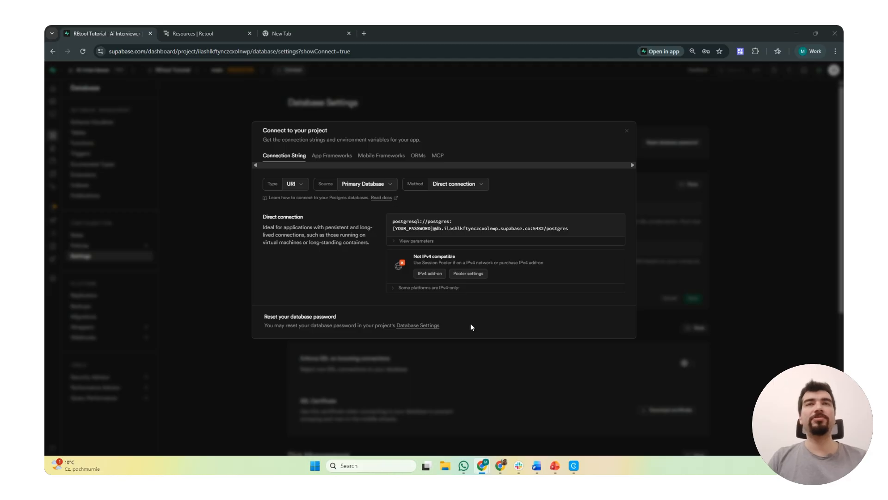
left_click(457, 190)
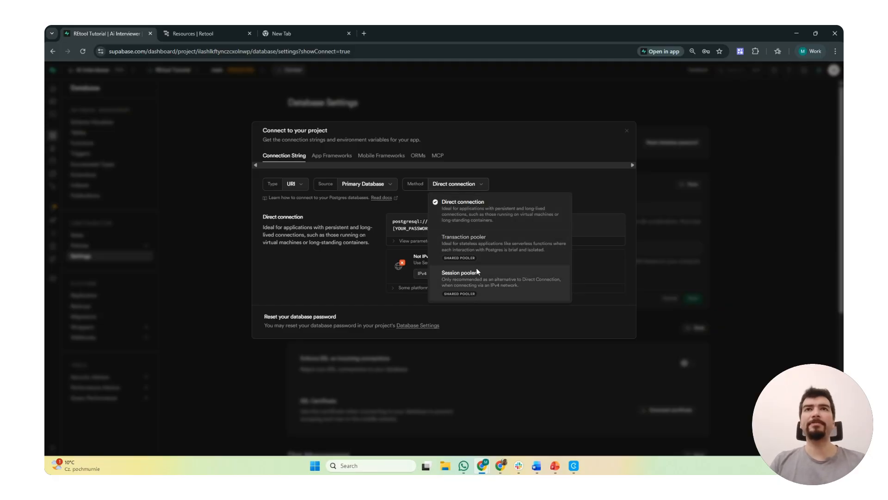
left_click(481, 279)
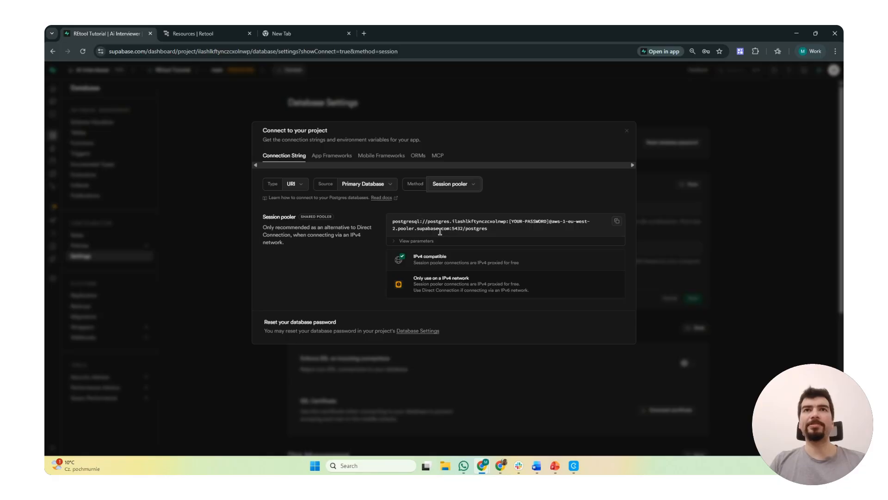
left_click(616, 224)
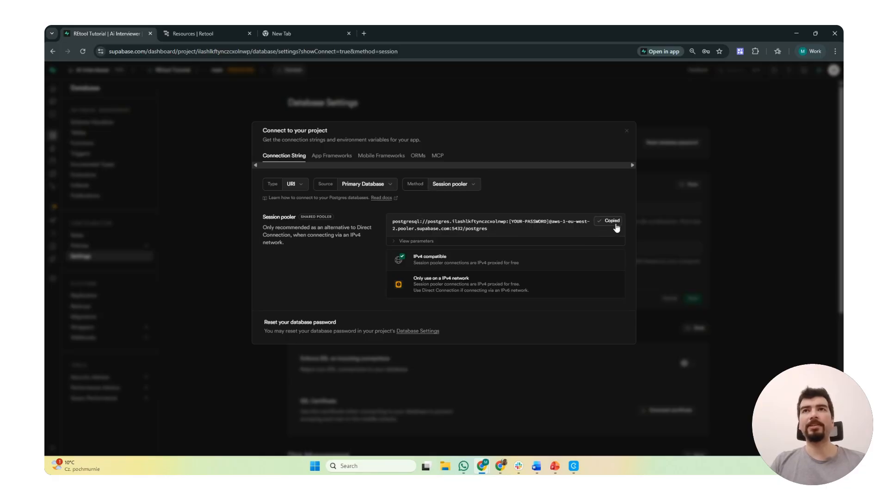
Step: Switch to Retool and start a new PostgreSQL resource named Retool Tutorial
left_click(198, 29)
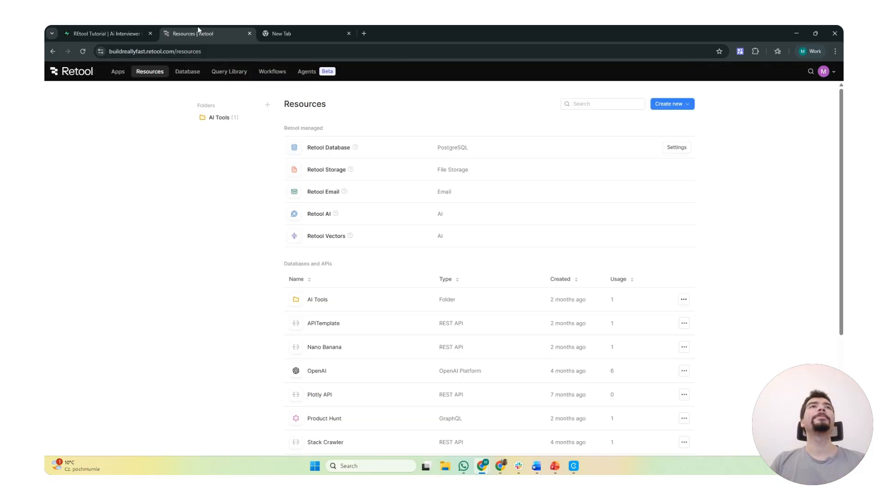
left_click(672, 104)
left_click(657, 117)
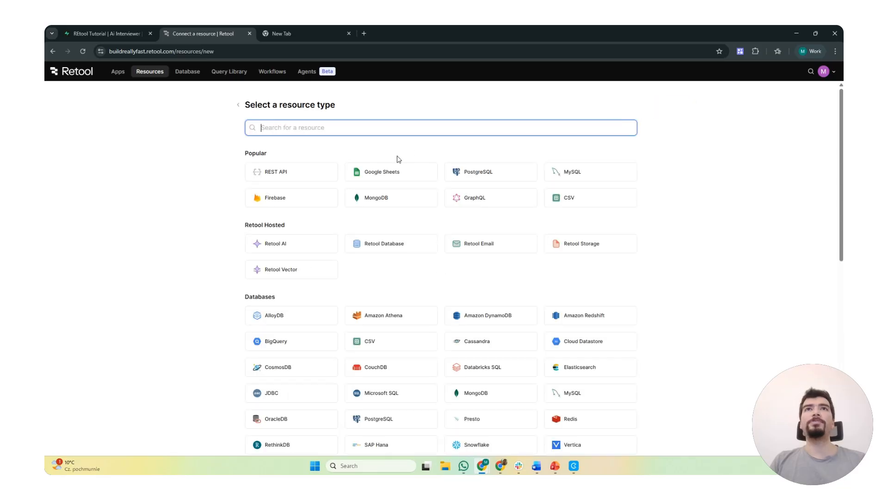
left_click(518, 173)
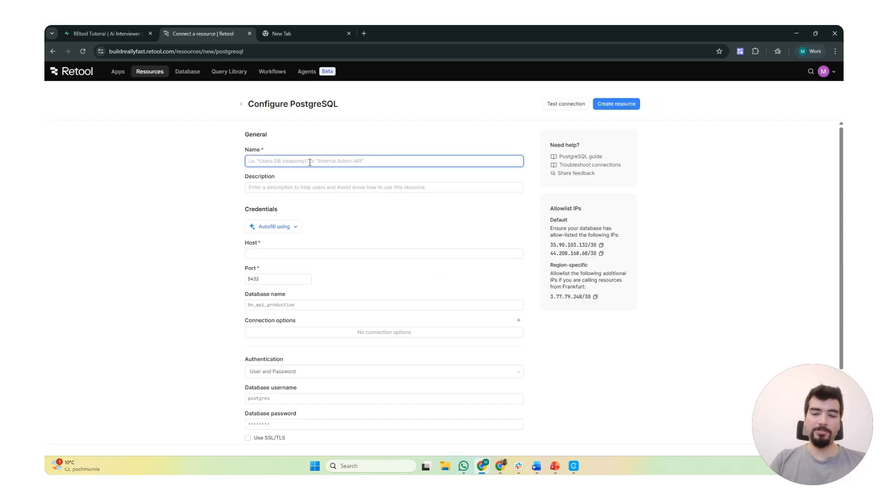
type("Retool Tutorial")
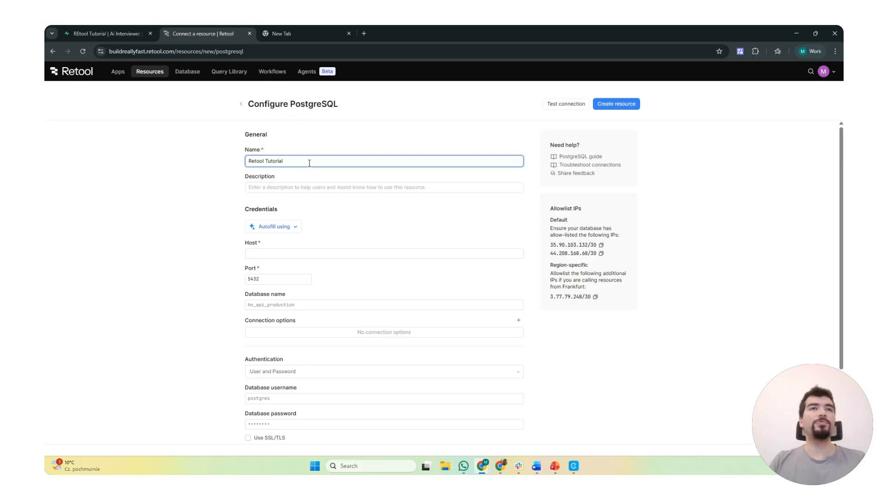
left_click(349, 208)
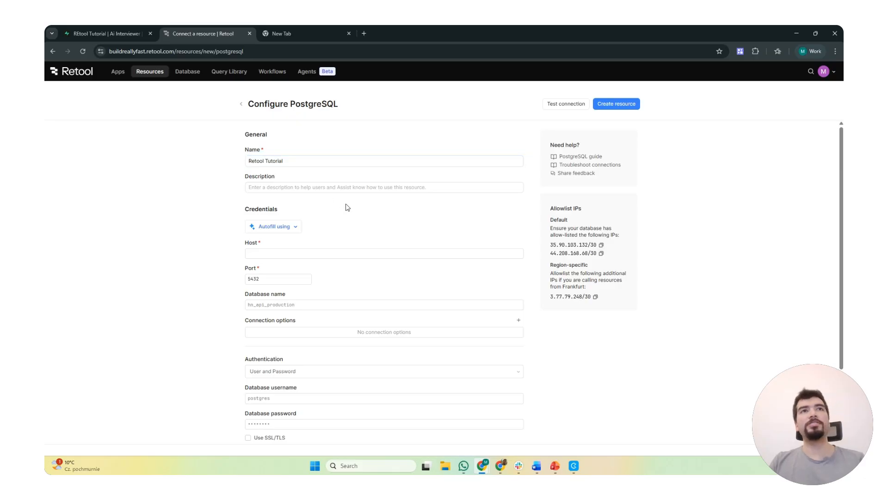
Step: Autofill the resource's credentials by importing the copied Supabase connection string
scroll(305, 248, "down", 1)
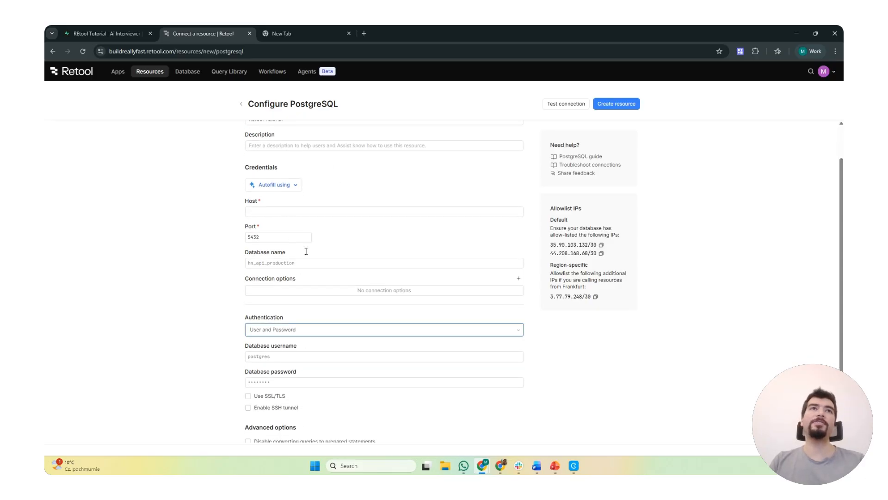
left_click(280, 185)
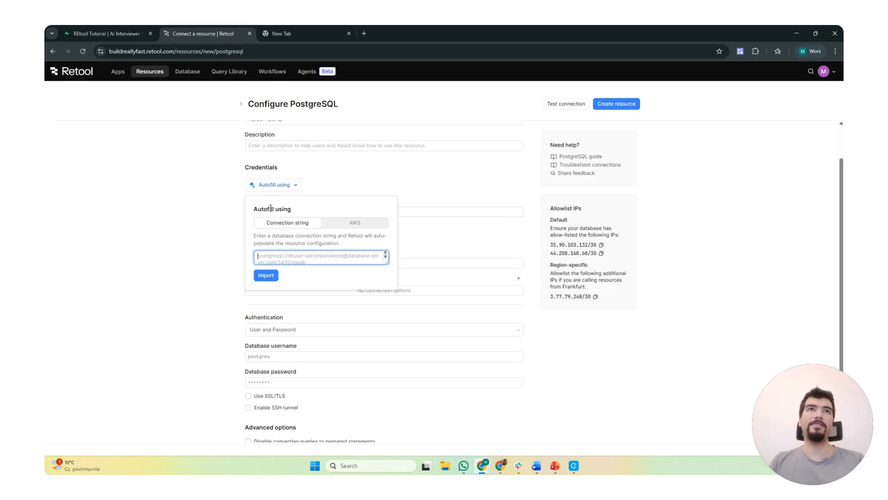
key("ctrl+v")
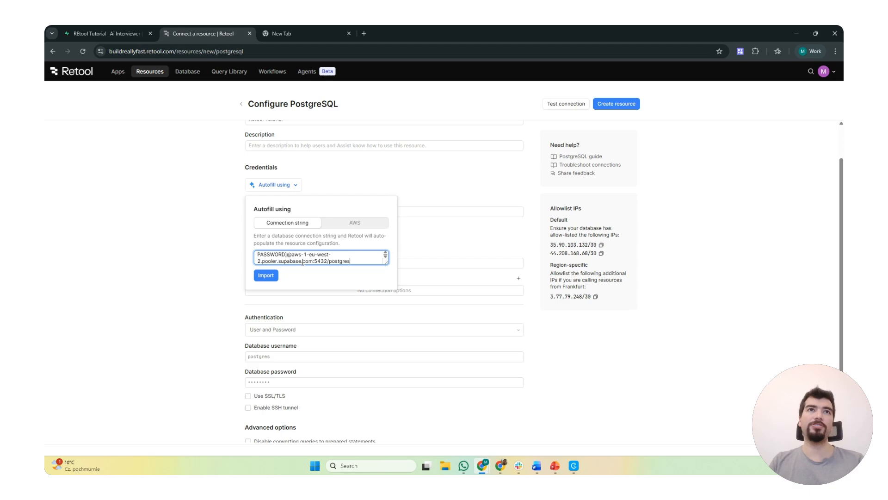
left_click(267, 276)
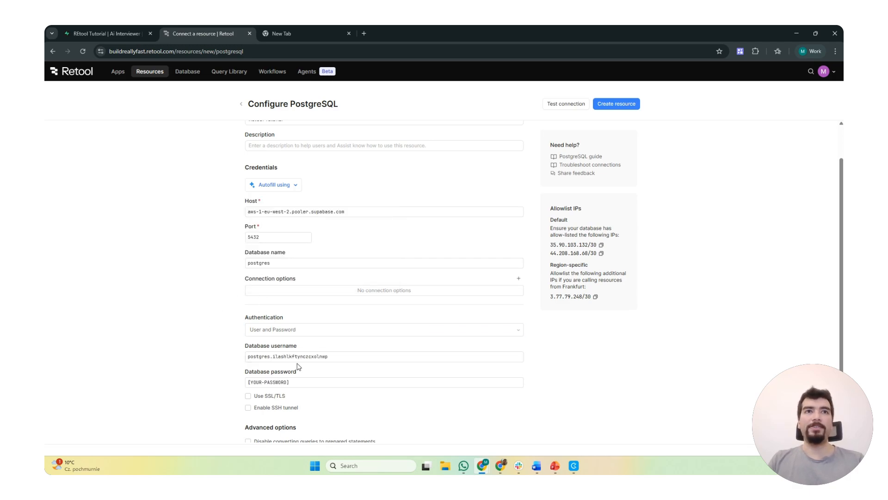
Step: Replace the placeholder in the resource's database password field with the Supabase project's password
left_click(281, 33)
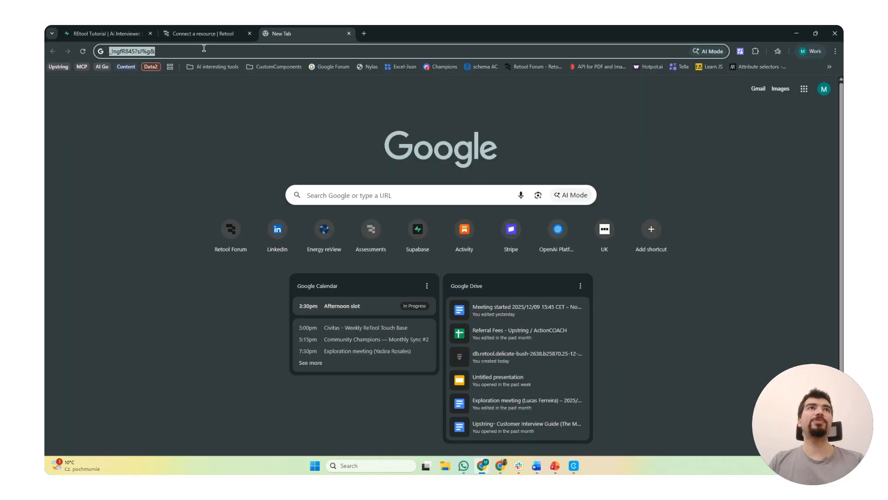
left_click(204, 34)
left_click(287, 382)
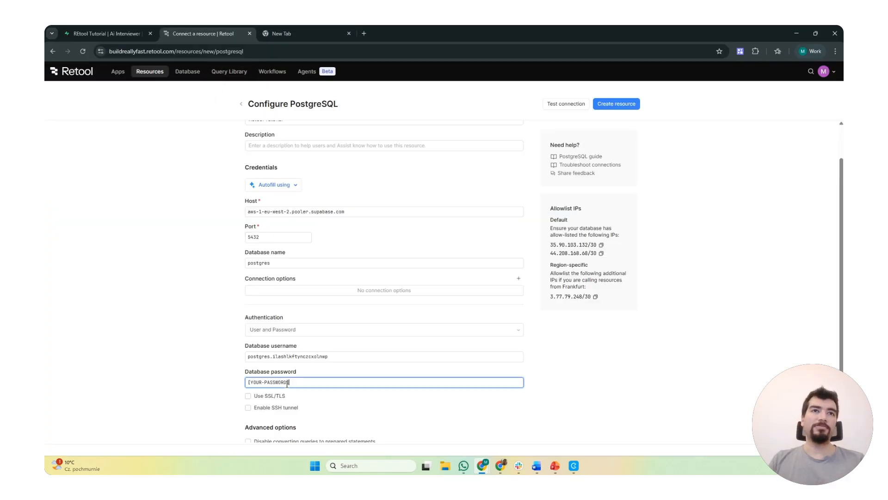
key("ctrl+a")
key("ctrl+v")
Step: Test the PostgreSQL connection and create the Retool Tutorial resource
scroll(357, 354, "down", 1)
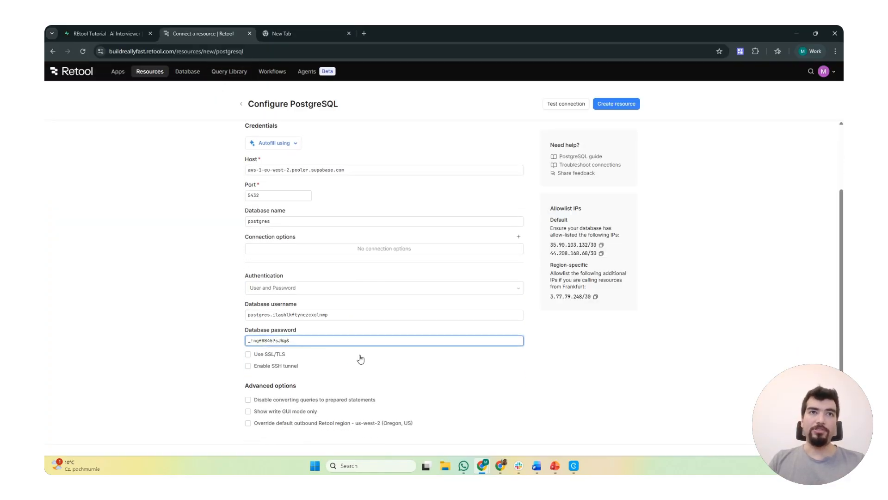
scroll(462, 309, "up", 1)
scroll(465, 308, "up", 2)
left_click(560, 107)
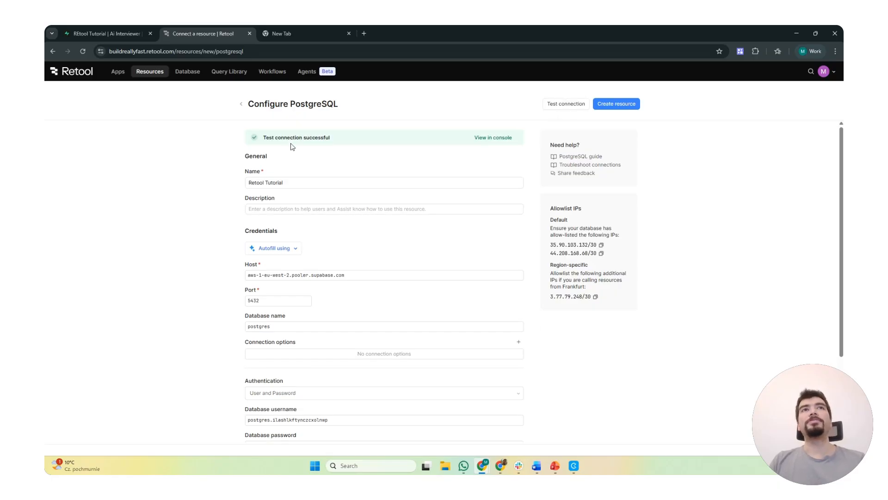
left_click(625, 106)
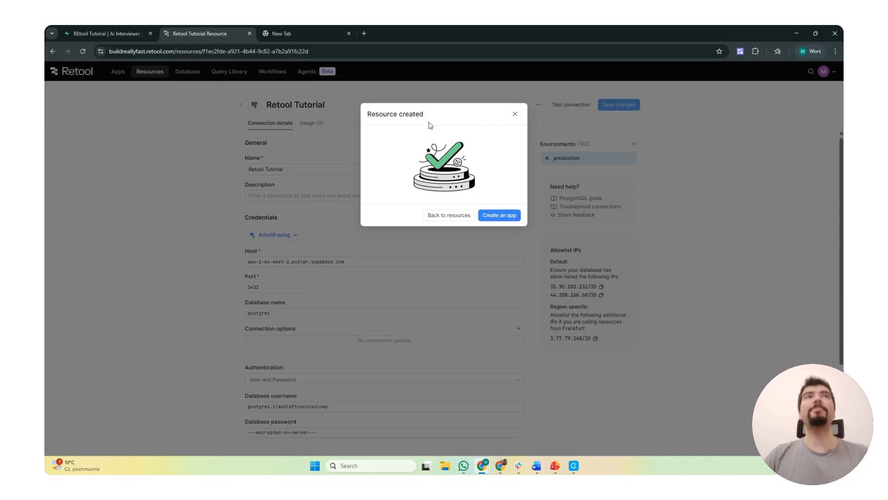
Step: Create an app from the new resource, named "Retool Tutorial - Supabase setting connection"
left_click(509, 219)
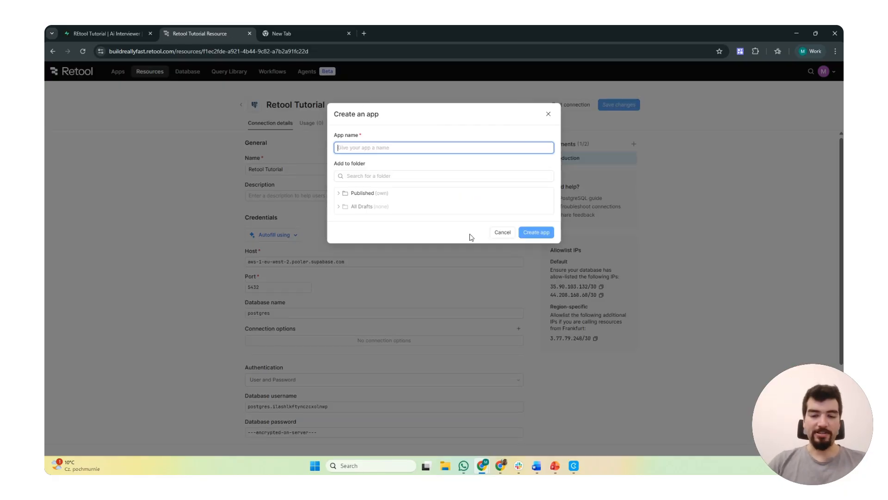
type("Retool Tutorial")
type("- Supabase testing connection")
key("Return")
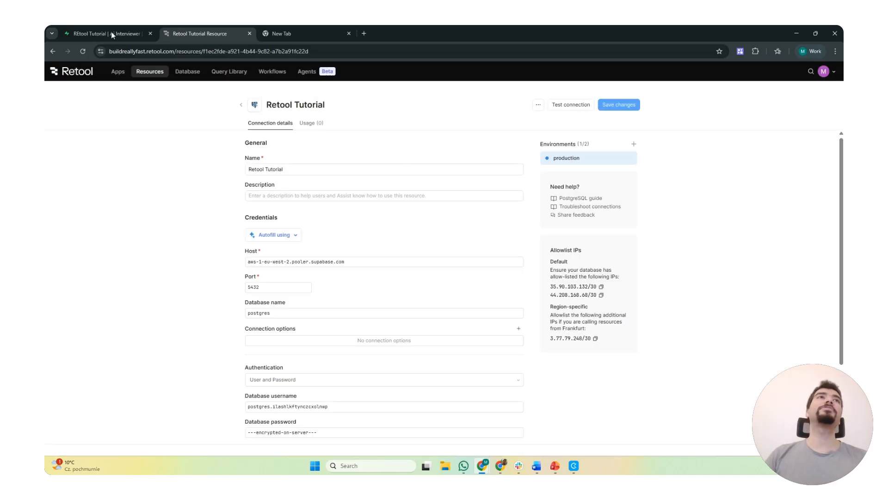
Step: Switch to Supabase, close the connection details and view the project's tables in the Table Editor
left_click(112, 34)
left_click(226, 216)
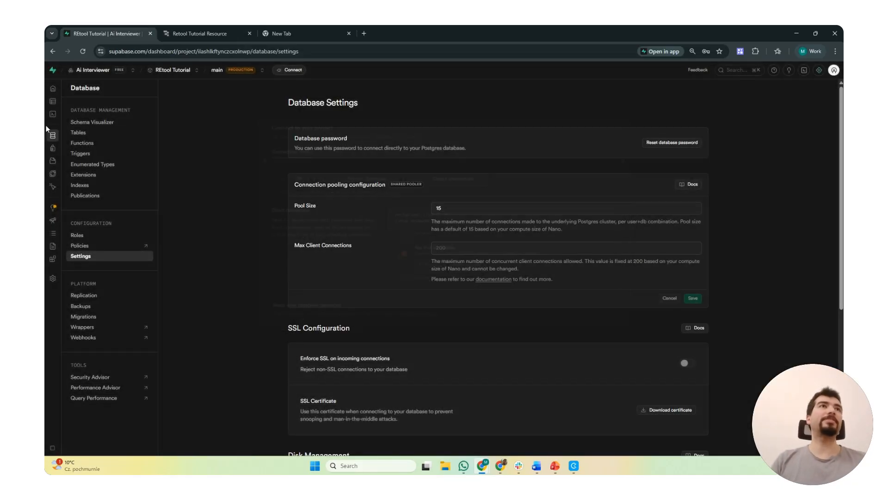
left_click(52, 104)
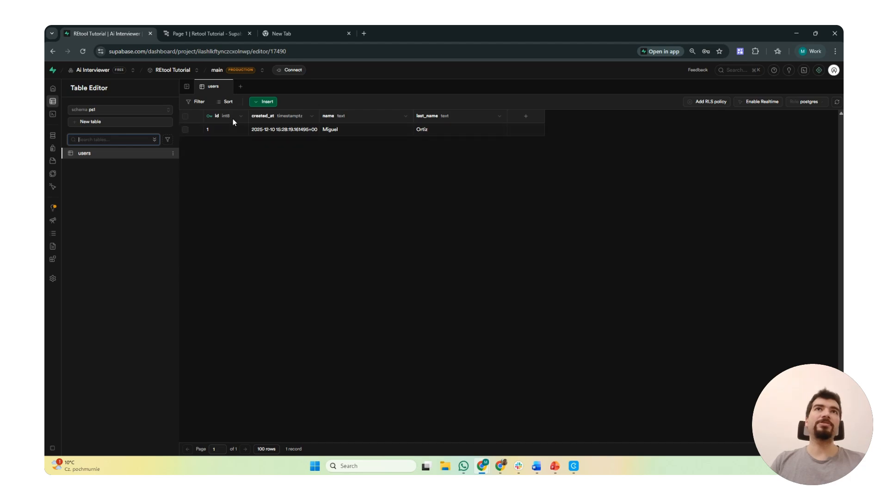
Step: Switch to the Retool app and add a page1 query that uses the Retool Tutorial resource
left_click(187, 31)
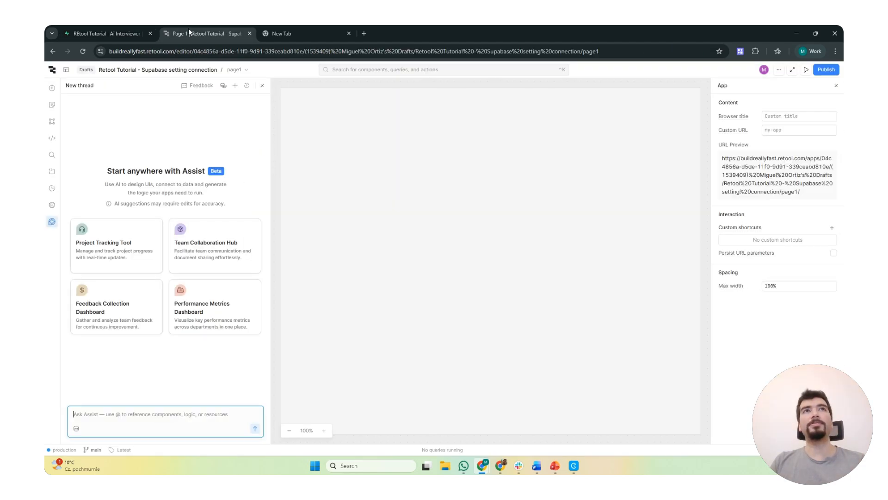
left_click(52, 138)
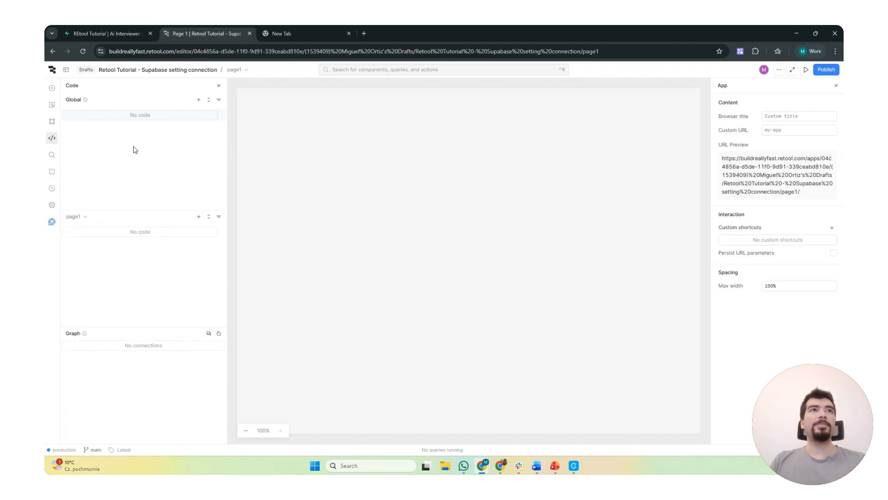
left_click(199, 217)
left_click(269, 254)
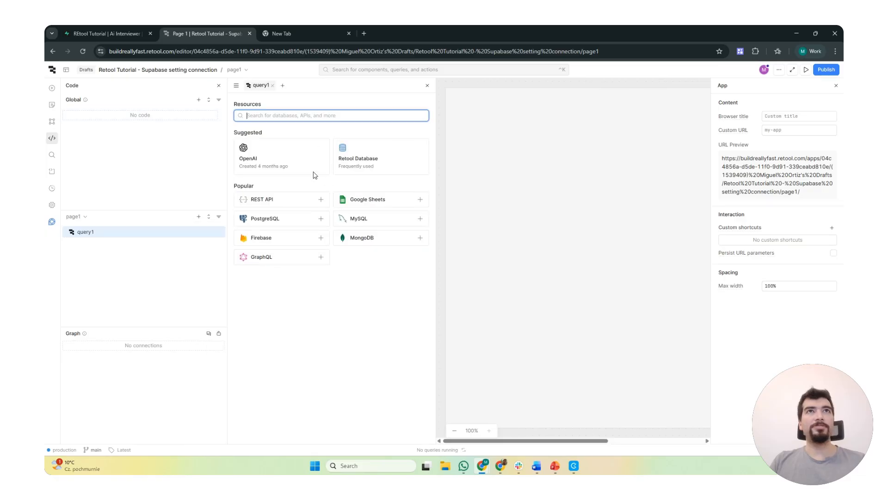
type("retool tutorial")
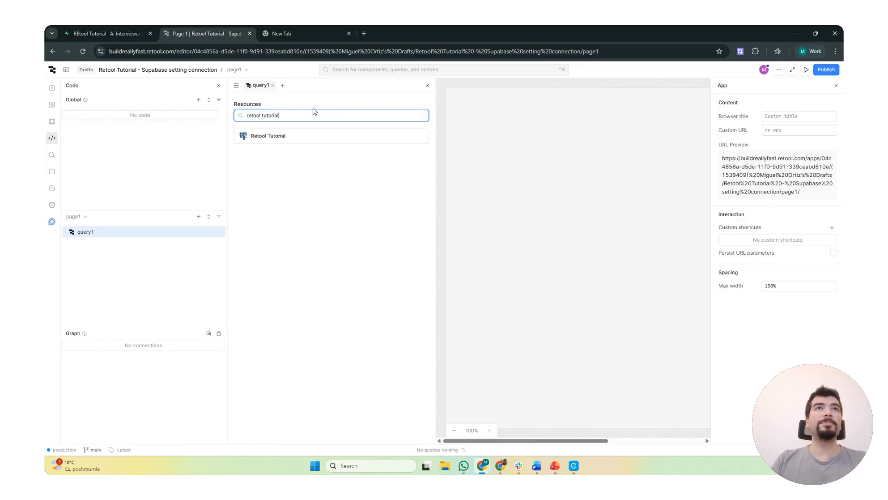
left_click(276, 137)
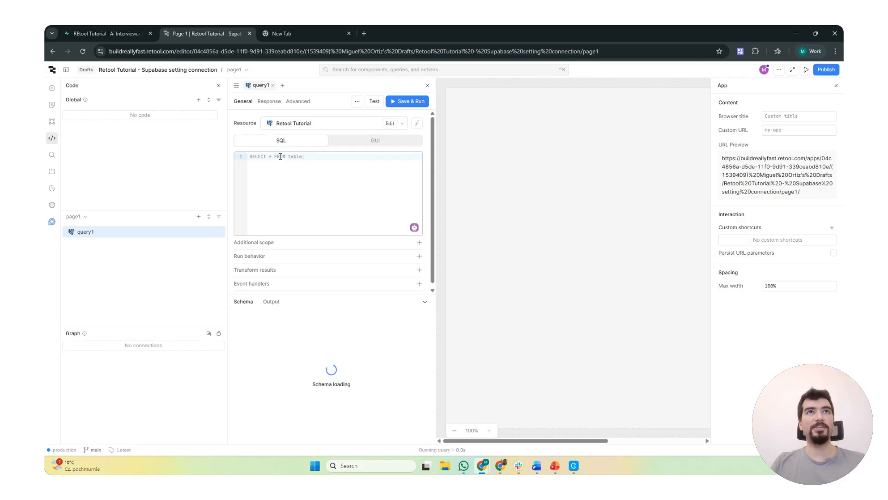
Step: Write the query "SELECT* FROM ps1.users", save and run it, and view its output table
left_click(280, 156)
type("SELECT* ")
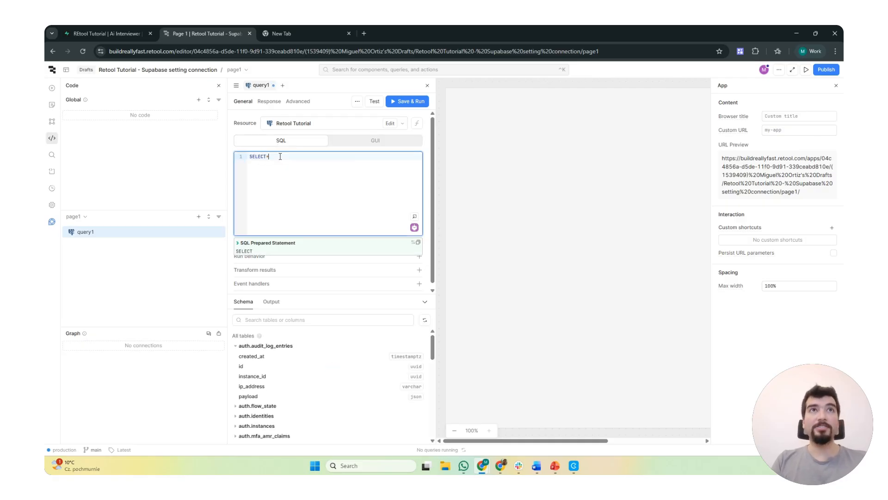
type("FROM ps1.users")
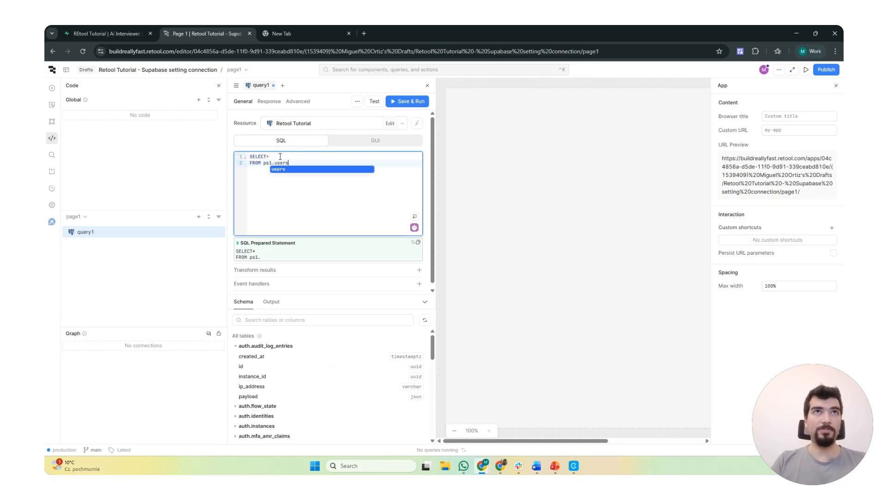
key("ctrl+Return")
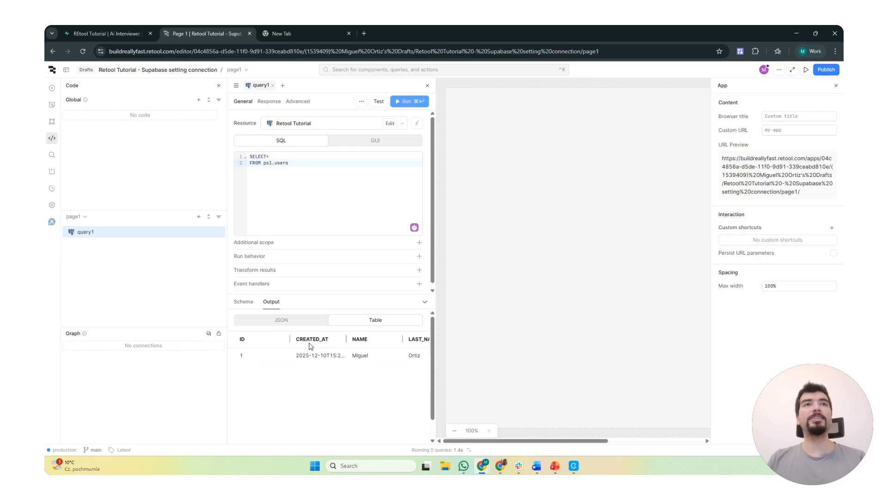
scroll(338, 370, "right", 3)
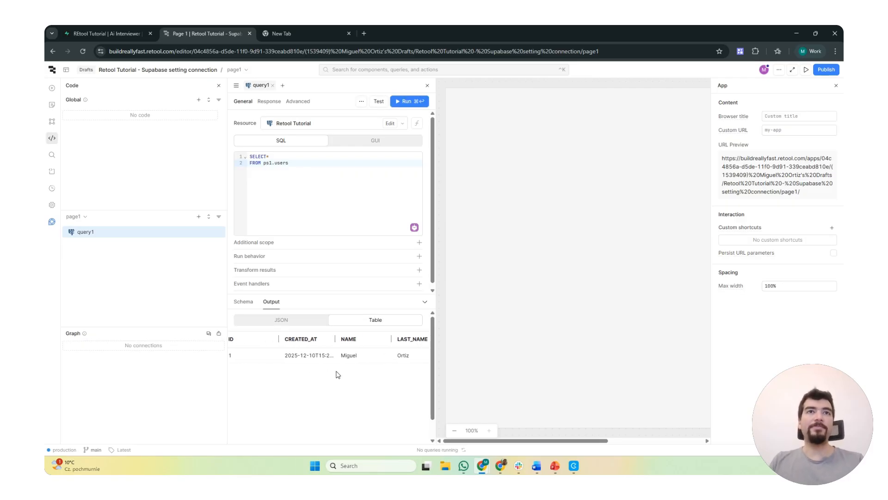
scroll(329, 372, "left", 3)
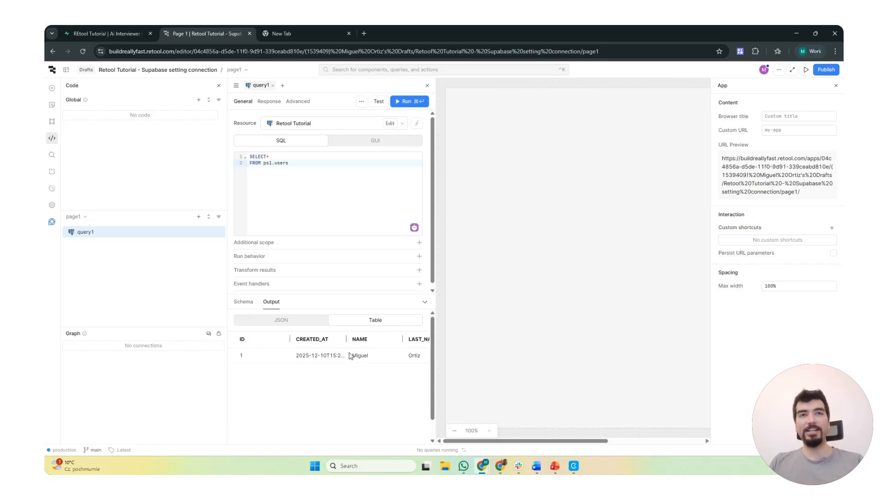
mouse_move(314, 273)
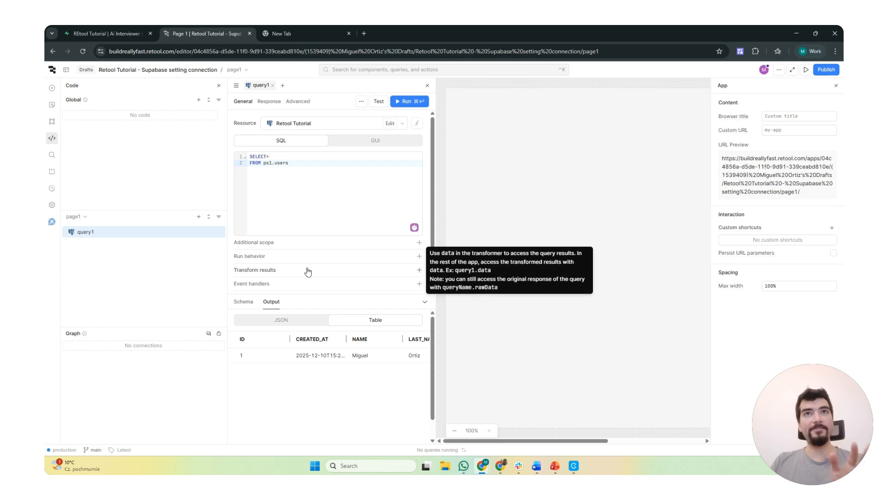
Step: Switch to Supabase and create a file storage bucket named "tutorial"
left_click(102, 35)
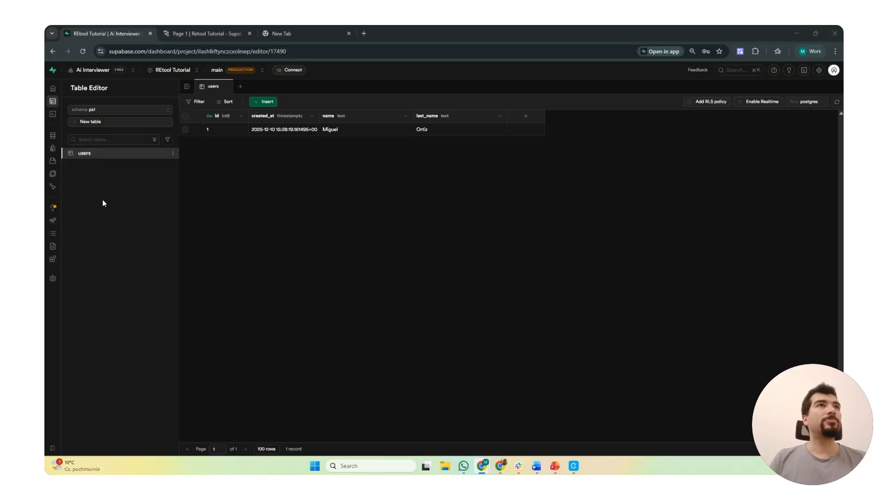
mouse_move(54, 158)
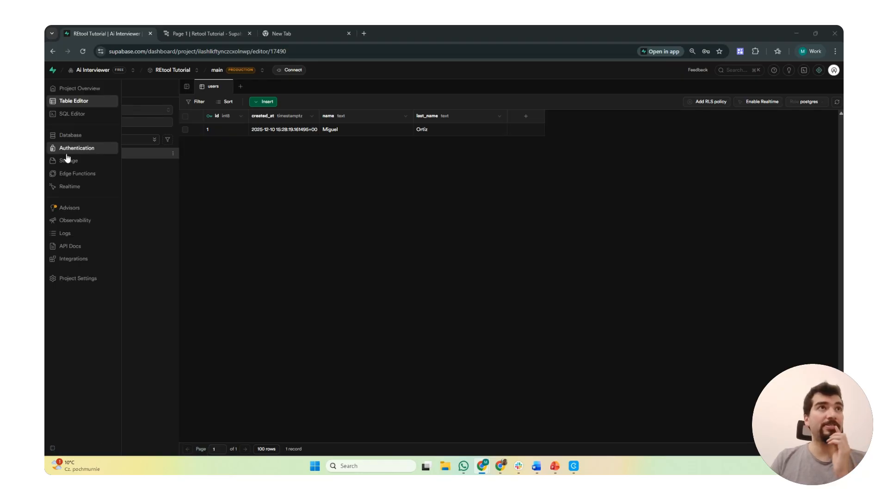
left_click(69, 160)
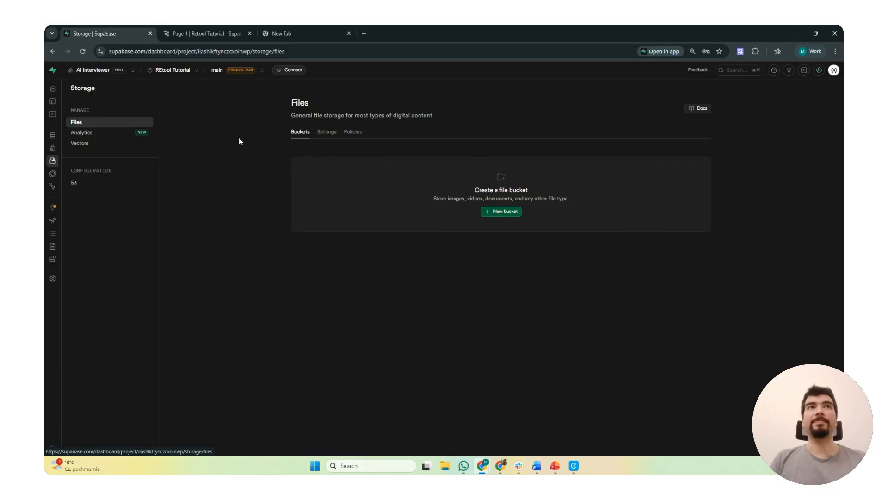
left_click(514, 212)
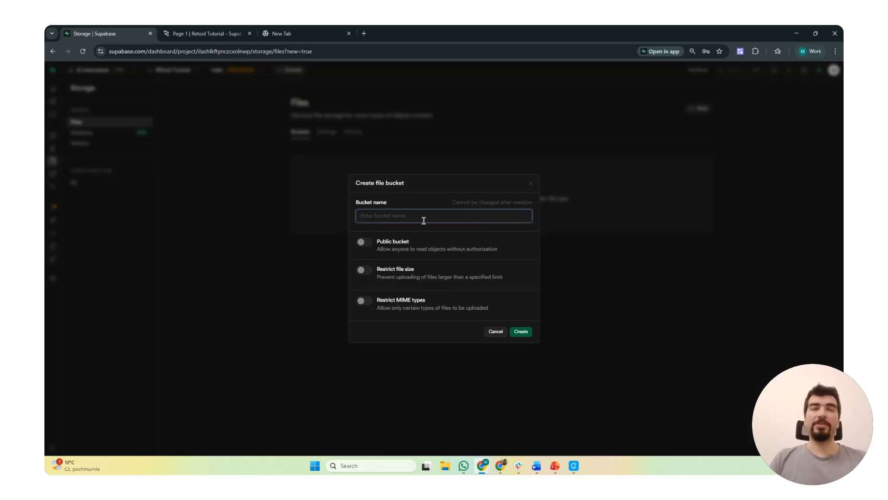
type("tutorial")
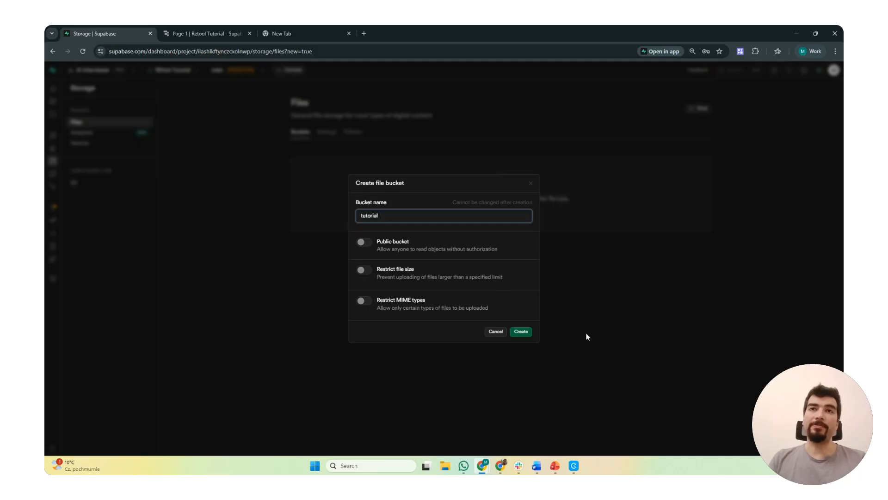
left_click(518, 334)
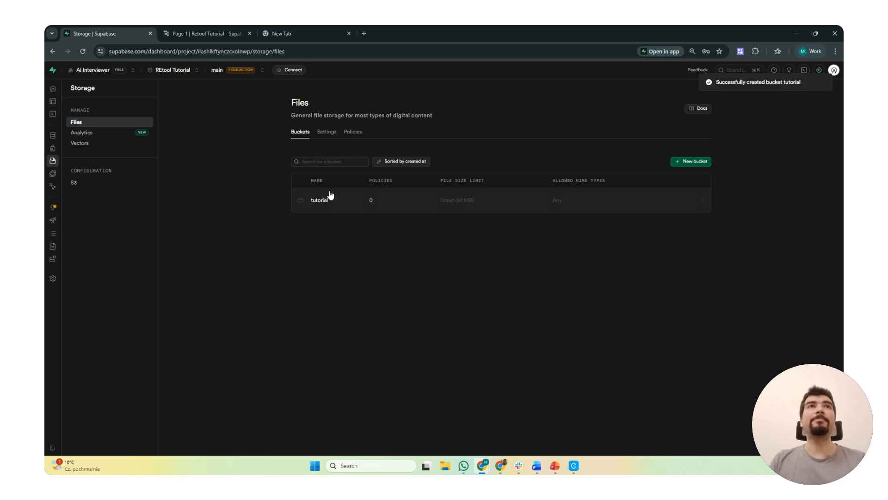
Step: Open the storage's S3 configuration and create a new access key with the description "REtool Tutorial"
left_click(327, 133)
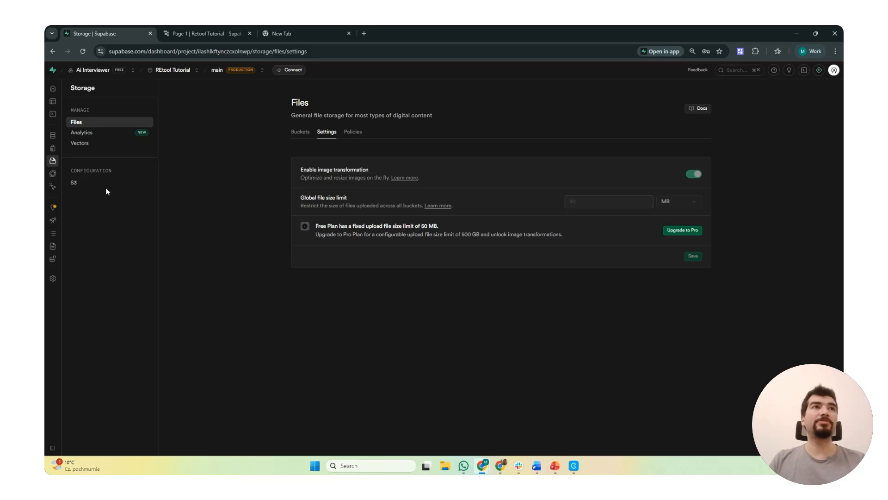
left_click(73, 183)
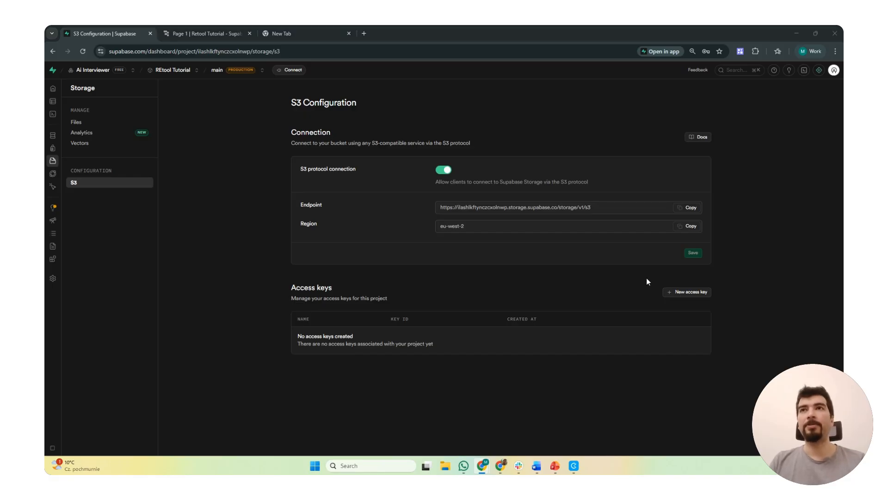
left_click(682, 296)
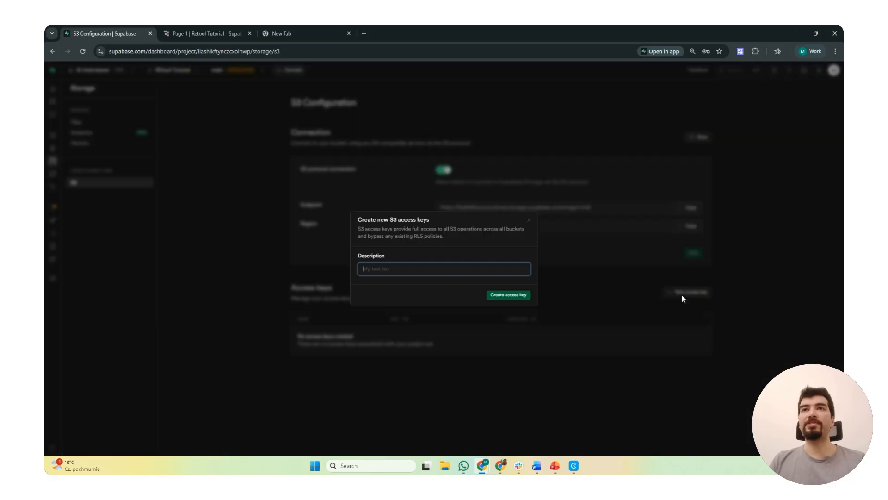
type("REtool Tutorial")
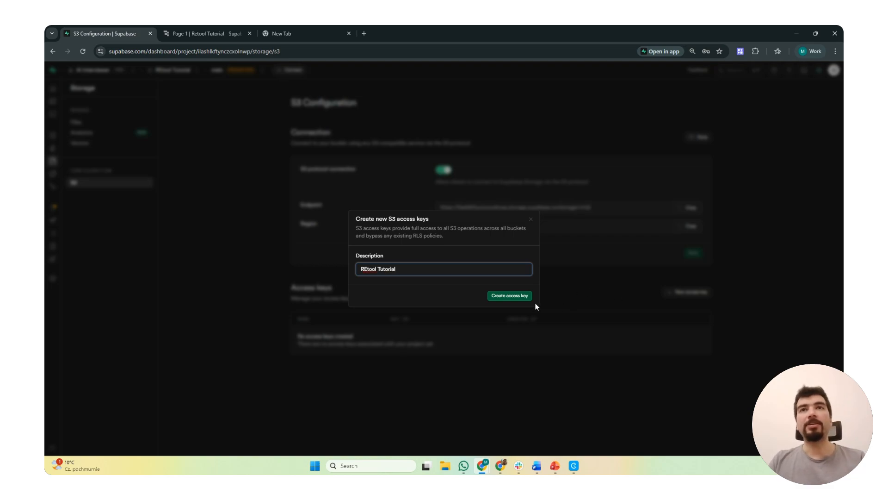
left_click(515, 296)
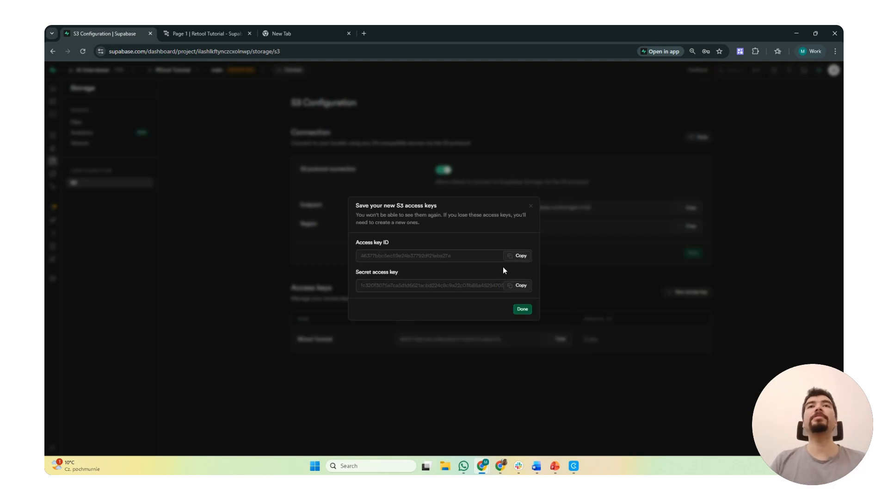
Step: Switch to Retool, open Resources in a separate browser tab and start a new Amazon S3 resource
left_click(201, 34)
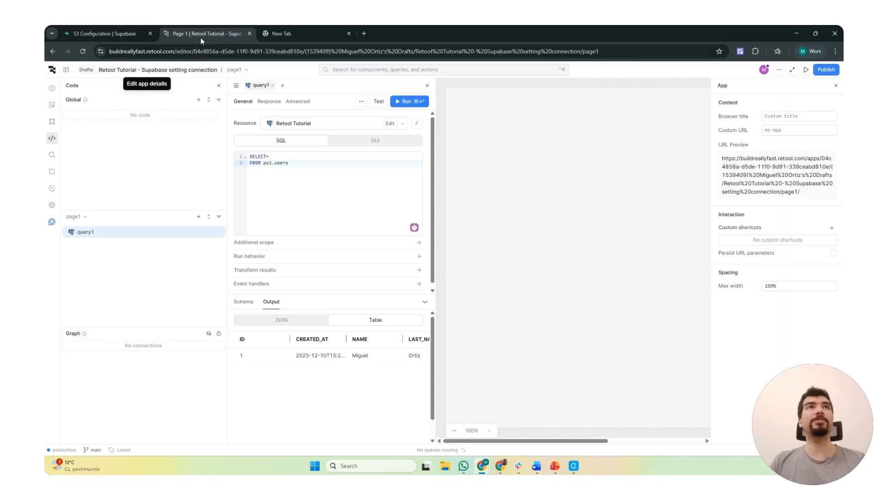
left_click(52, 69)
left_click(65, 129, "ctrl")
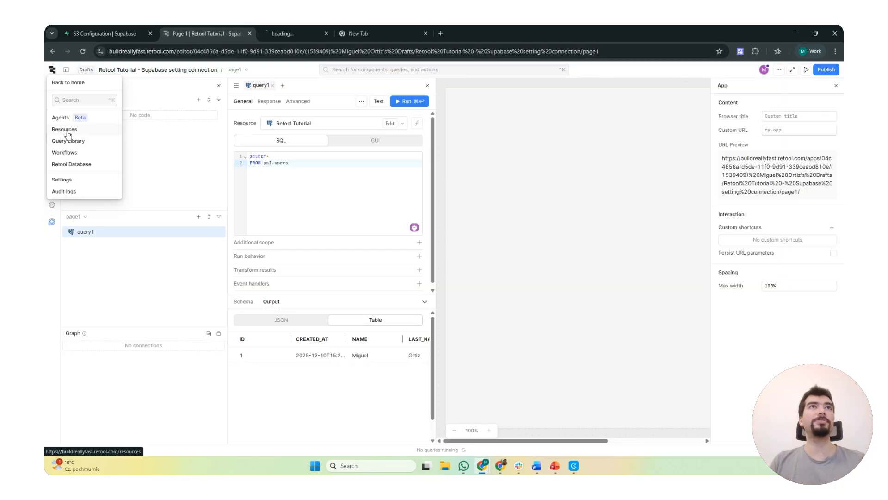
left_click(281, 32)
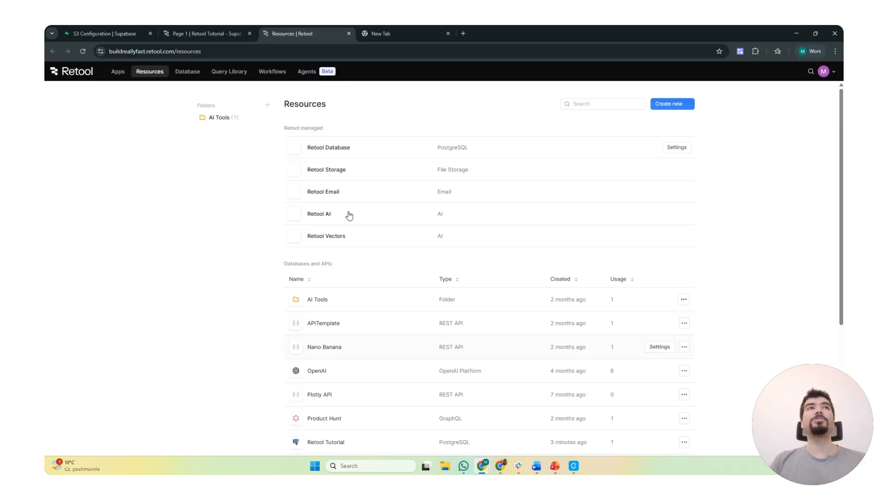
left_click(674, 105)
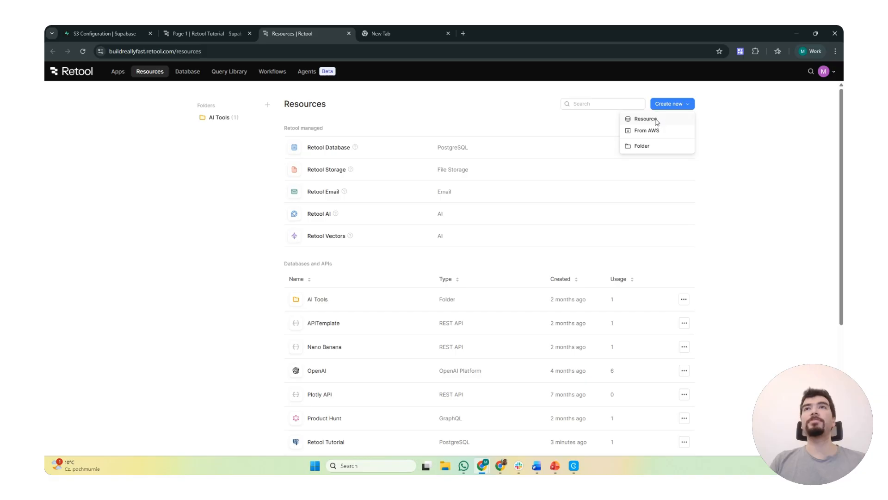
left_click(646, 119)
type("s3")
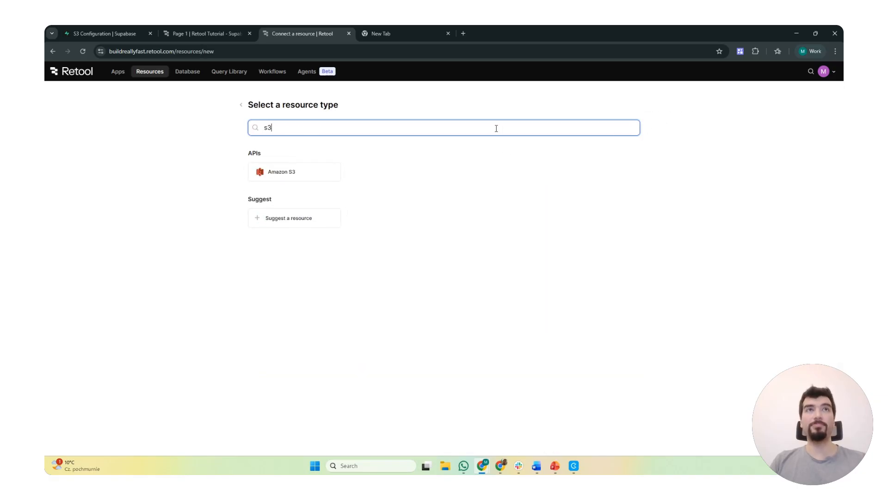
left_click(307, 175)
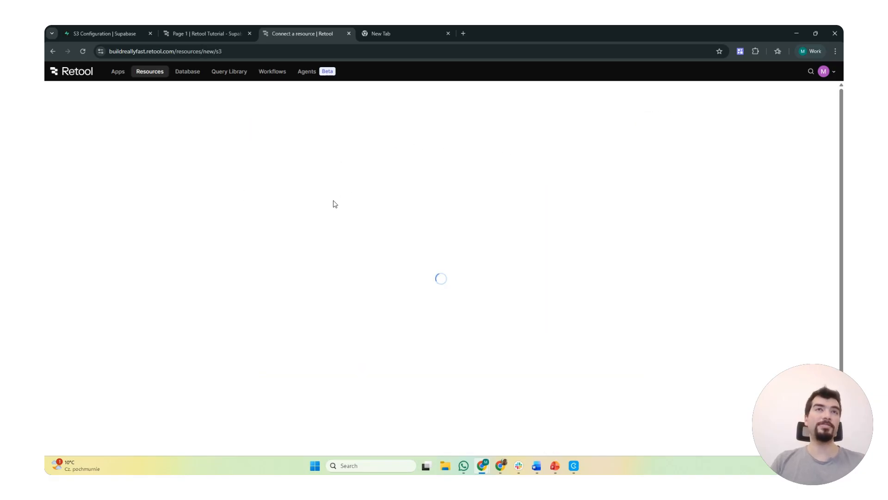
Step: Name the S3 resource "Supabase Storage - Retool Tutorial" and review its credential fields
left_click(312, 157)
type("S")
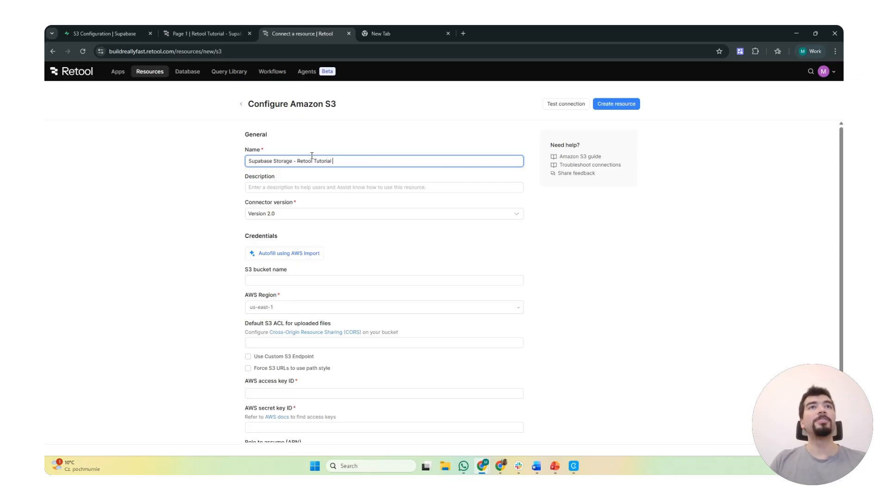
left_click(294, 254)
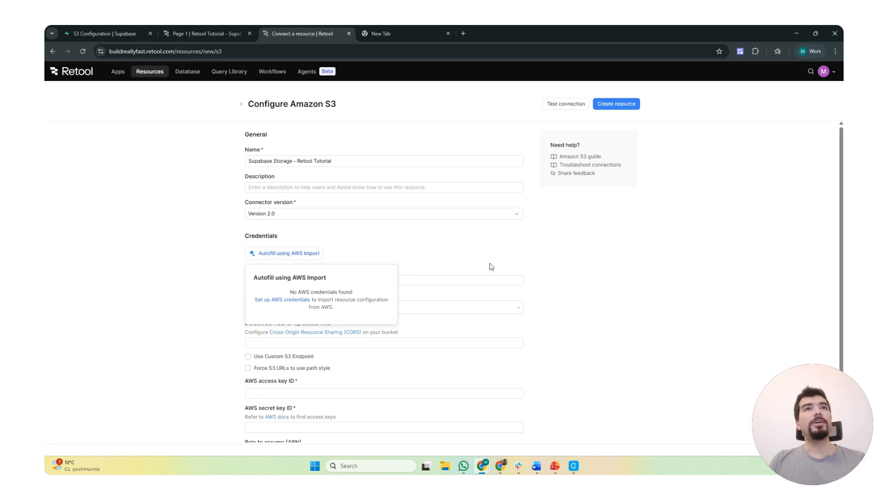
scroll(260, 249, "down", 1)
left_click(430, 238)
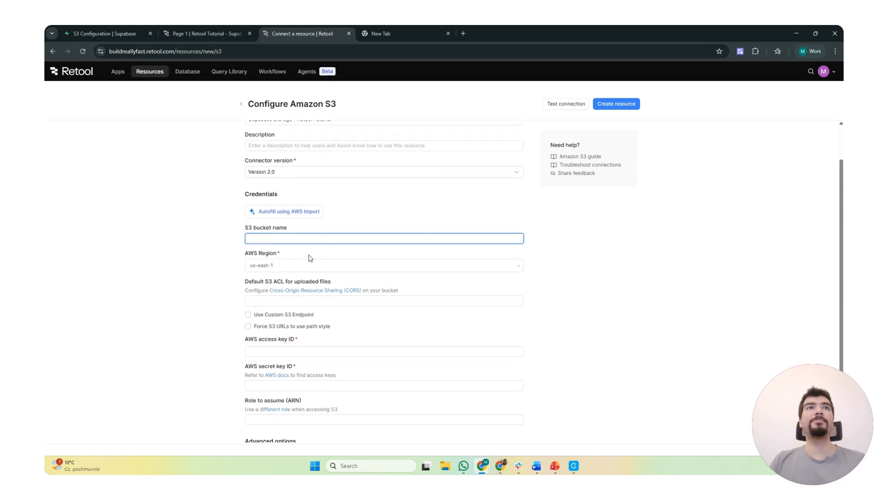
scroll(324, 259, "down", 1)
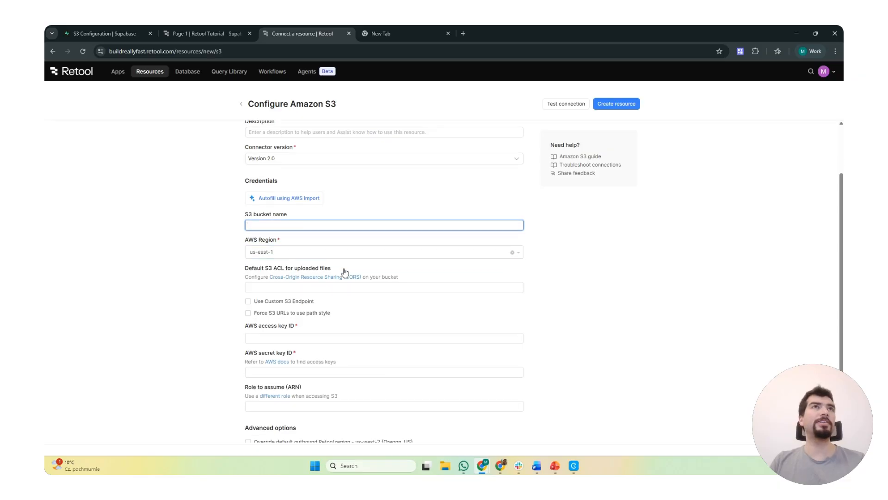
Step: Copy the new S3 access key ID from Supabase into the Retool resource's AWS access key ID field
left_click(132, 28)
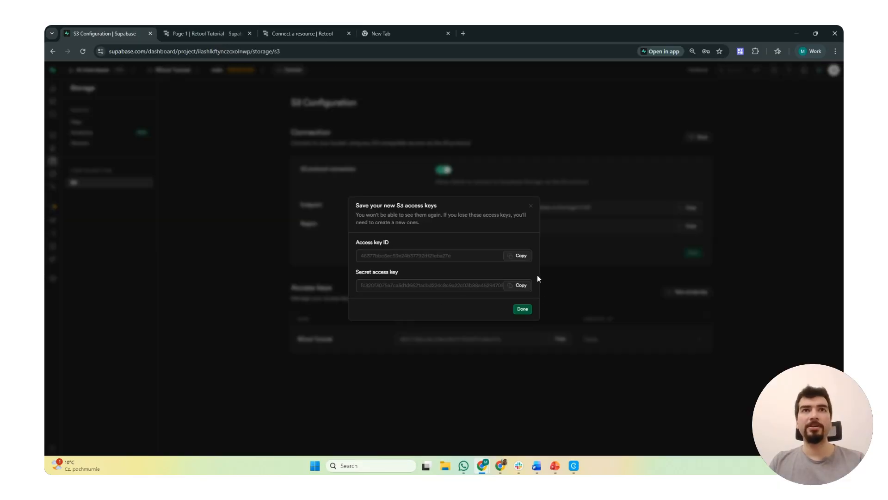
left_click(521, 257)
left_click(197, 33)
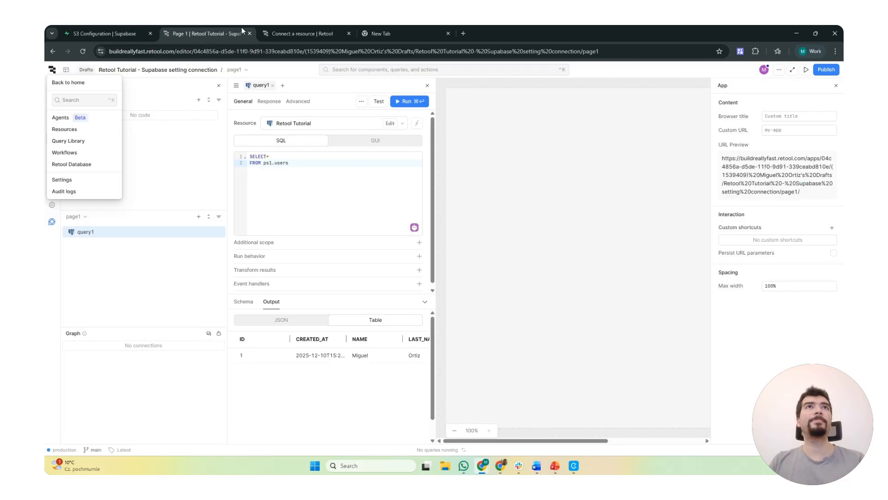
left_click(277, 33)
left_click(285, 315)
key("ctrl+v")
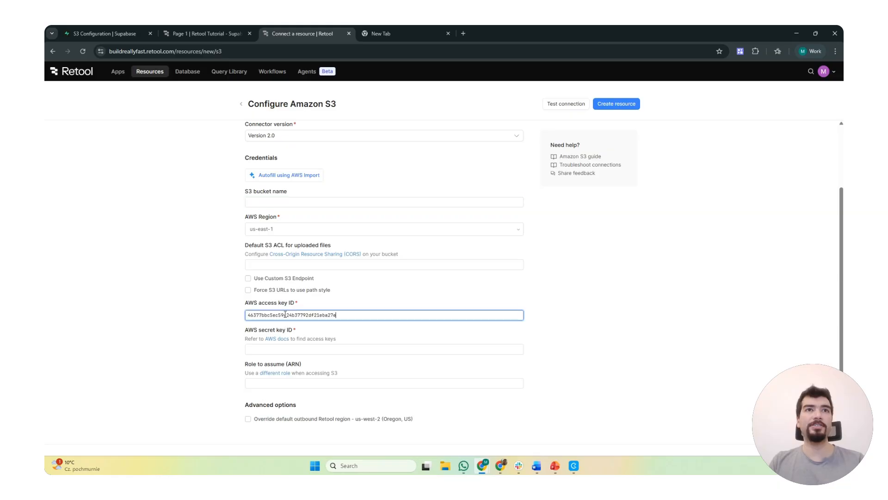
Step: Copy the new secret access key from Supabase into the Retool resource's AWS secret key ID field
left_click(110, 30)
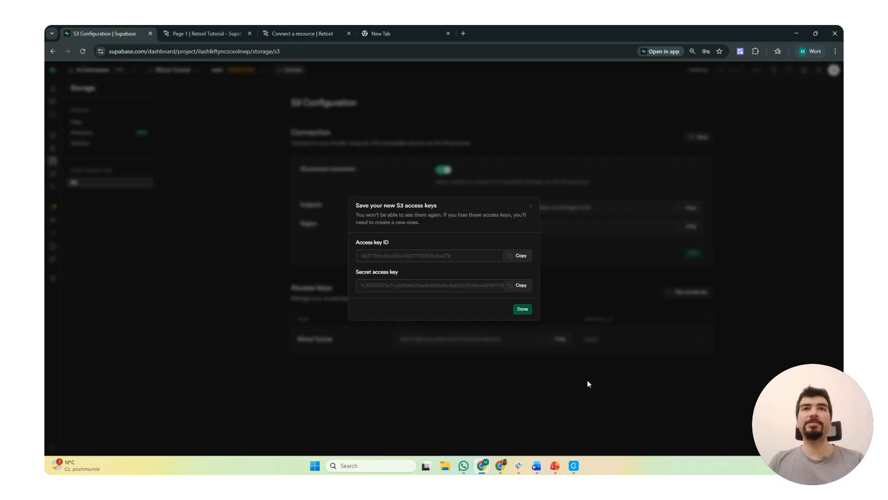
left_click(521, 287)
left_click(213, 28)
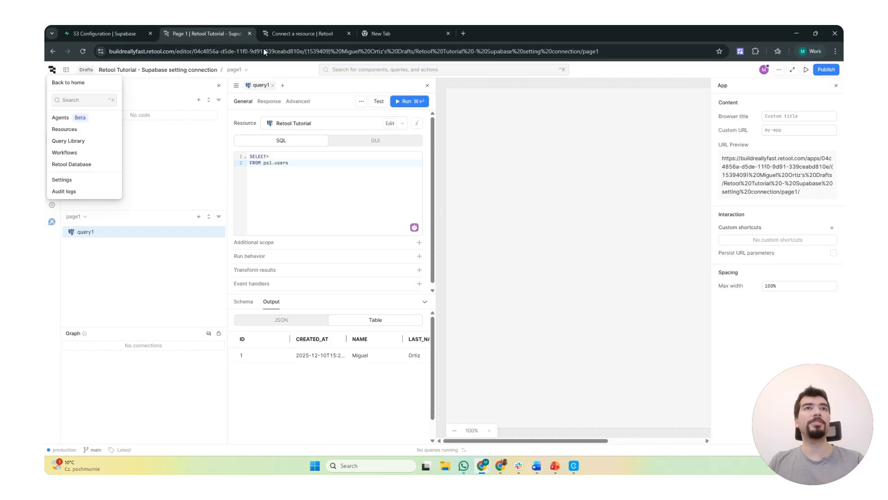
left_click(292, 28)
left_click(287, 347)
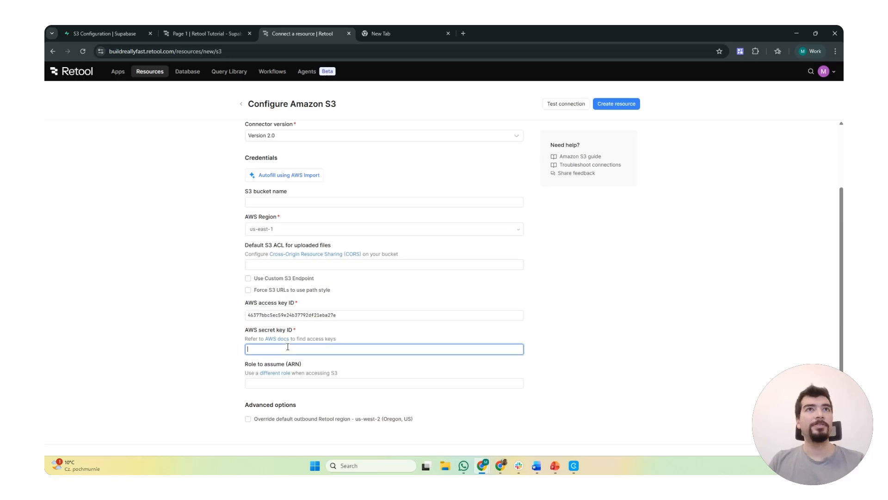
key("ctrl+v")
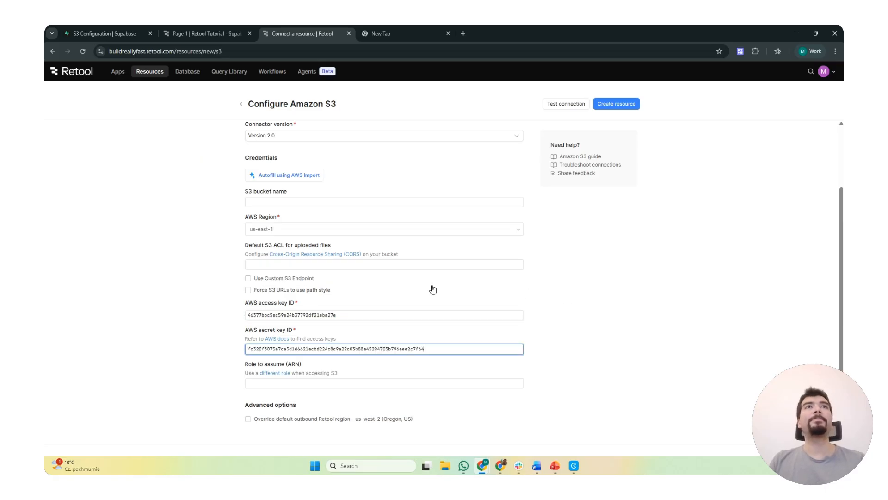
Step: Dismiss Supabase's access key dialog and copy the storage region into the Retool resource, setting AWS Region to eu-west-2
scroll(393, 271, "up", 1)
scroll(416, 273, "down", 1)
scroll(416, 273, "up", 2)
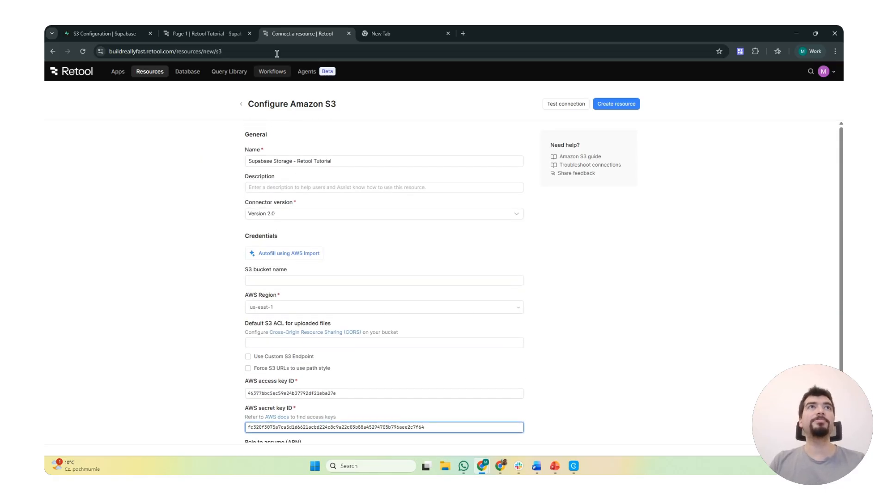
left_click(112, 36)
left_click(524, 310)
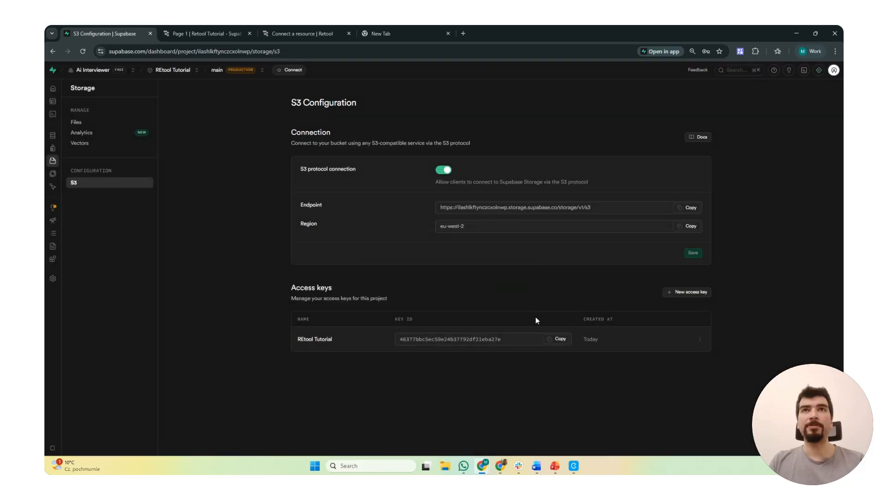
left_click(689, 226)
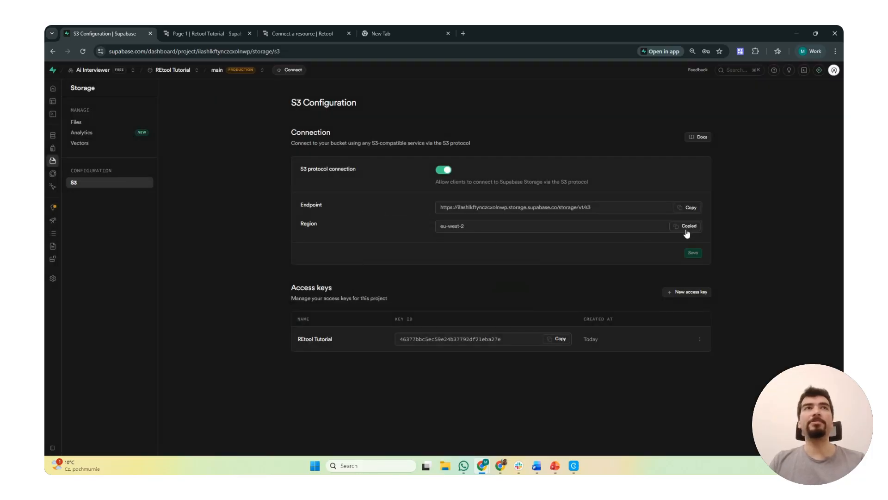
left_click(294, 34)
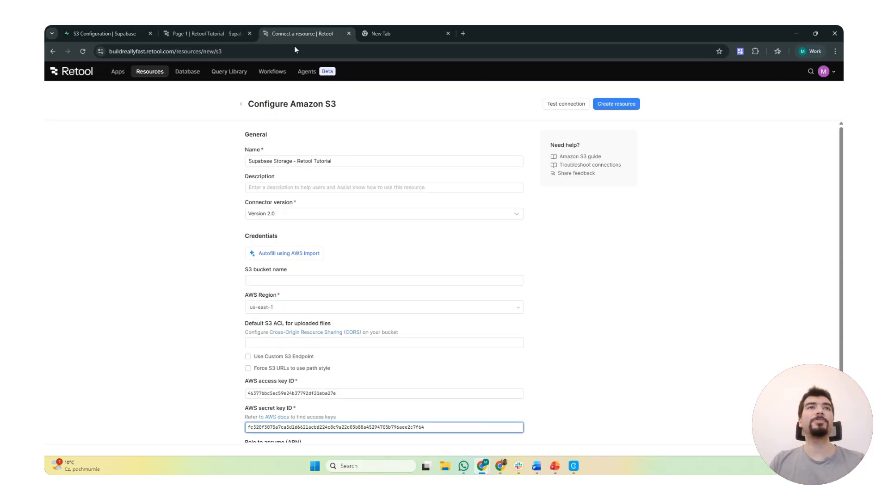
left_click(275, 307)
key("ctrl+v")
left_click(278, 325)
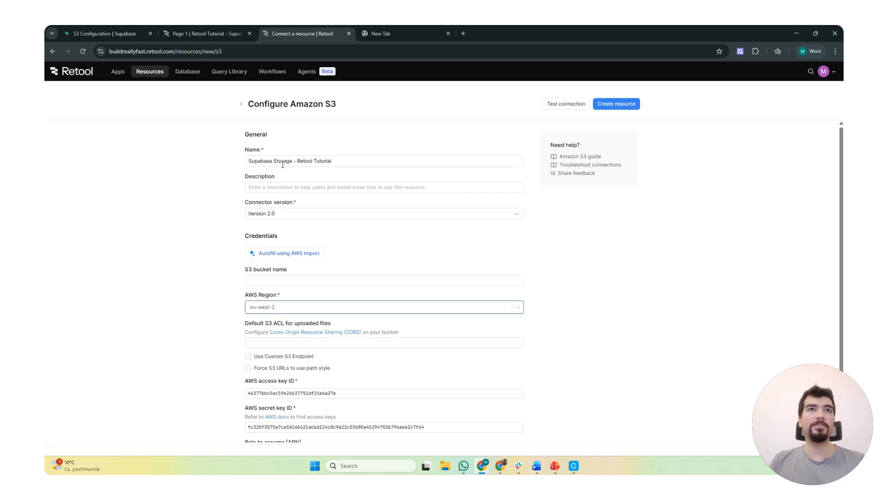
Step: Look up the bucket in Supabase's storage files, set Retool's S3 bucket name to "tutorial" and test the connection
scroll(347, 345, "down", 1)
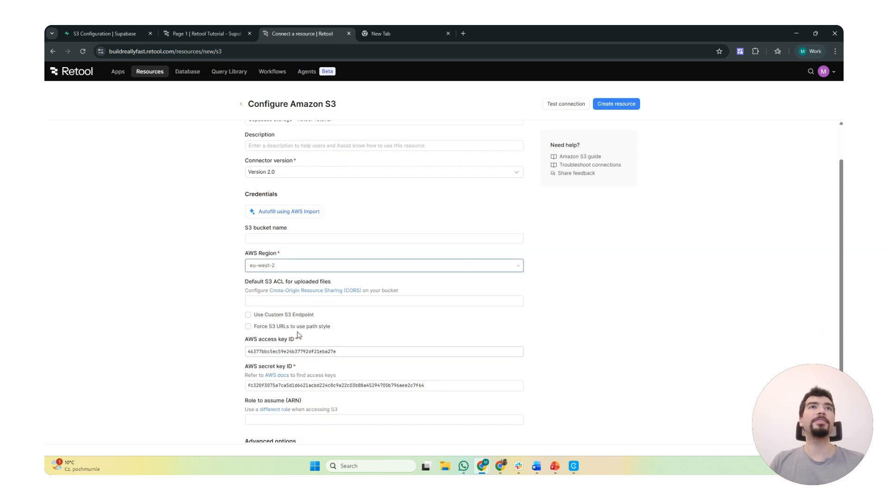
scroll(278, 344, "up", 1)
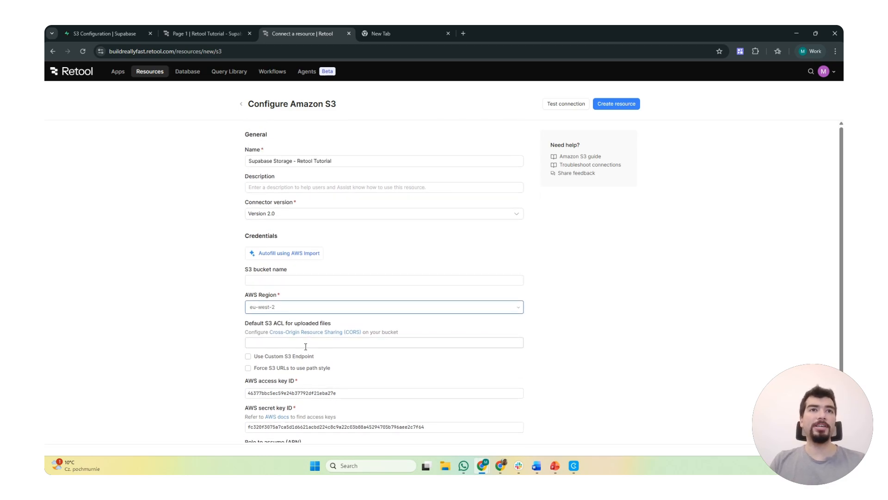
scroll(306, 352, "down", 2)
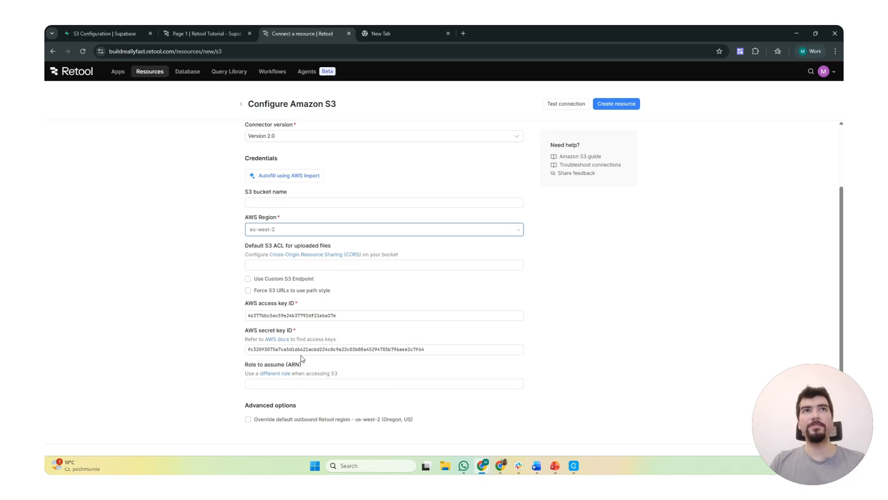
scroll(302, 356, "up", 2)
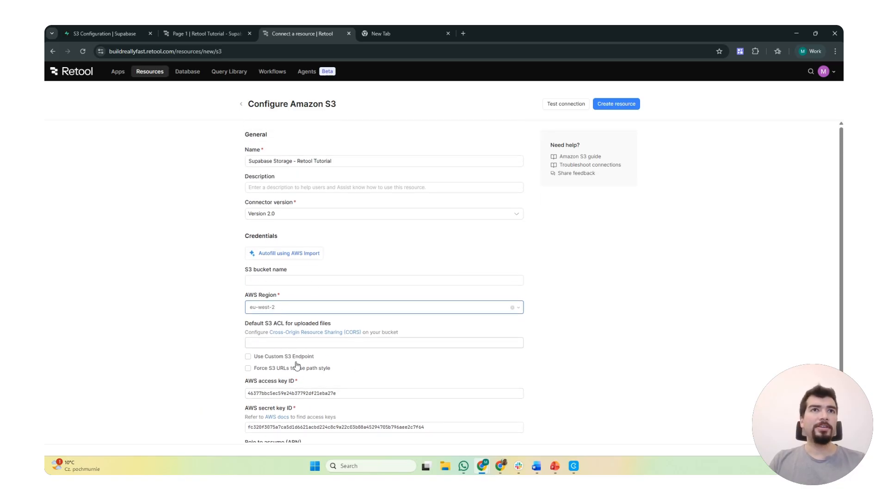
scroll(319, 296, "down", 2)
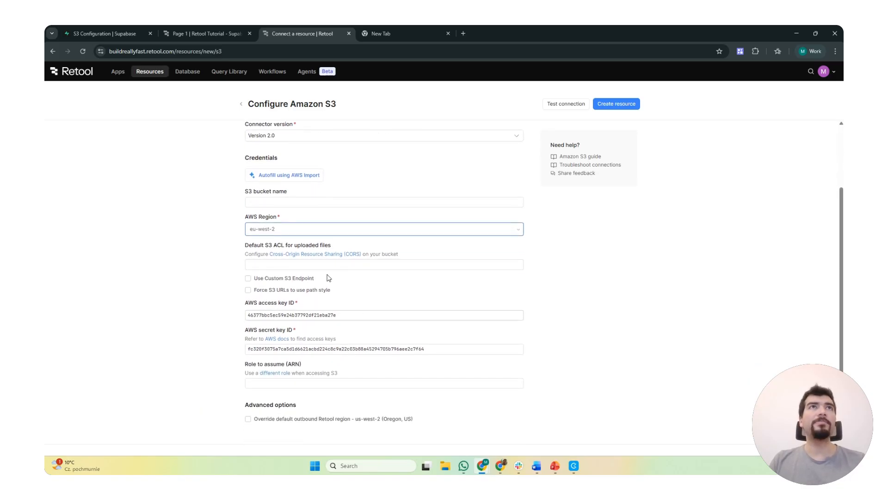
left_click(123, 34)
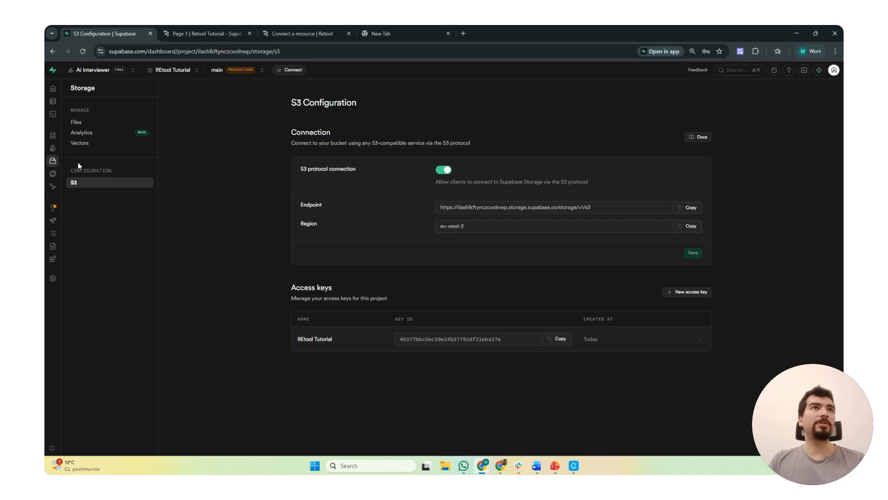
left_click(86, 124)
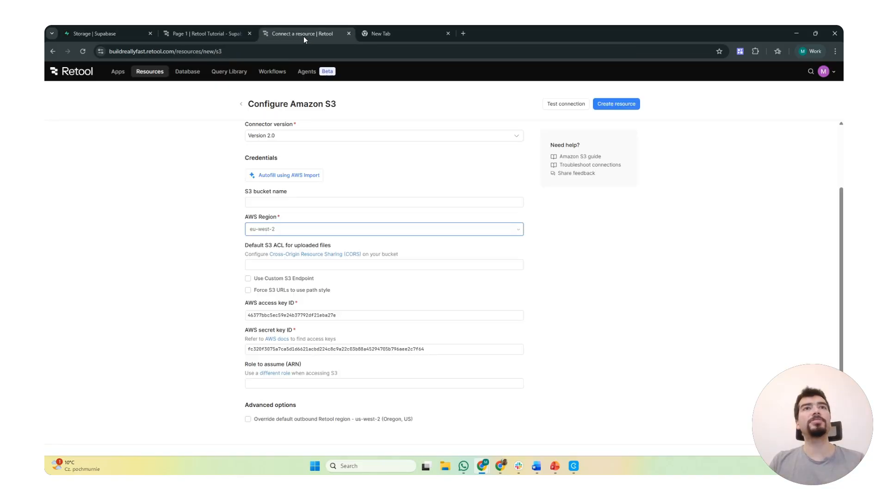
left_click(301, 34)
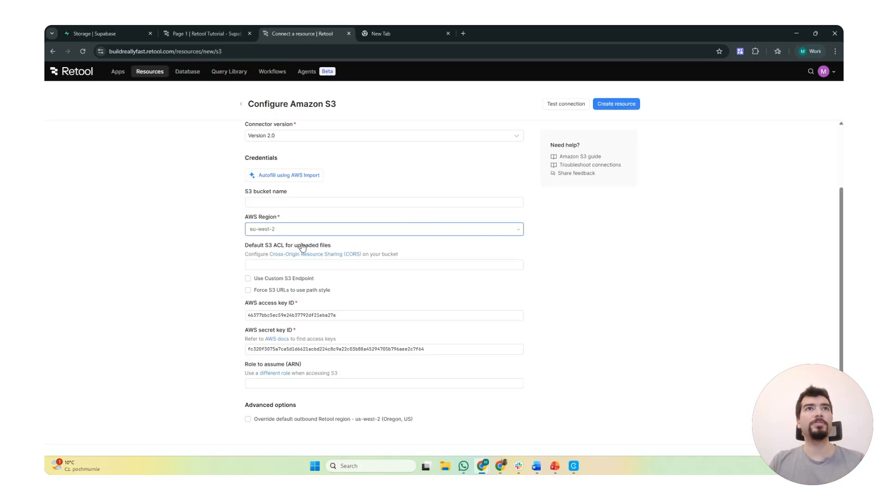
left_click(293, 201)
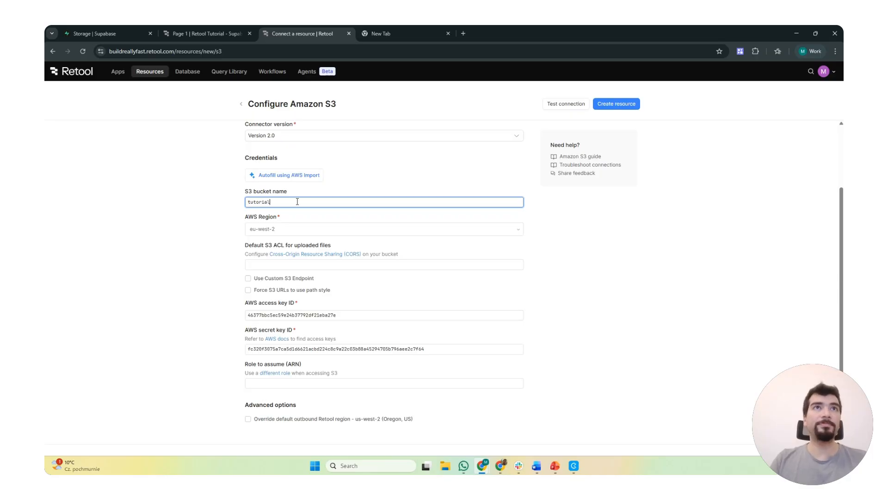
left_click(569, 106)
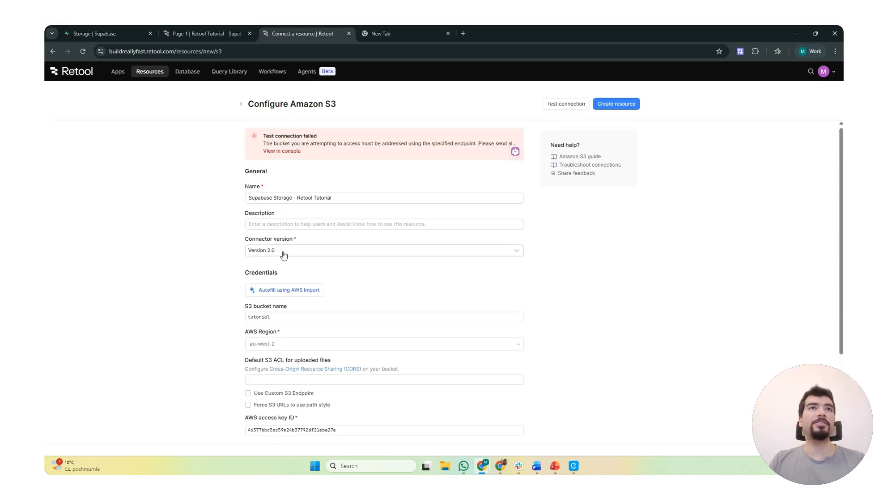
left_click(274, 290)
left_click(414, 289)
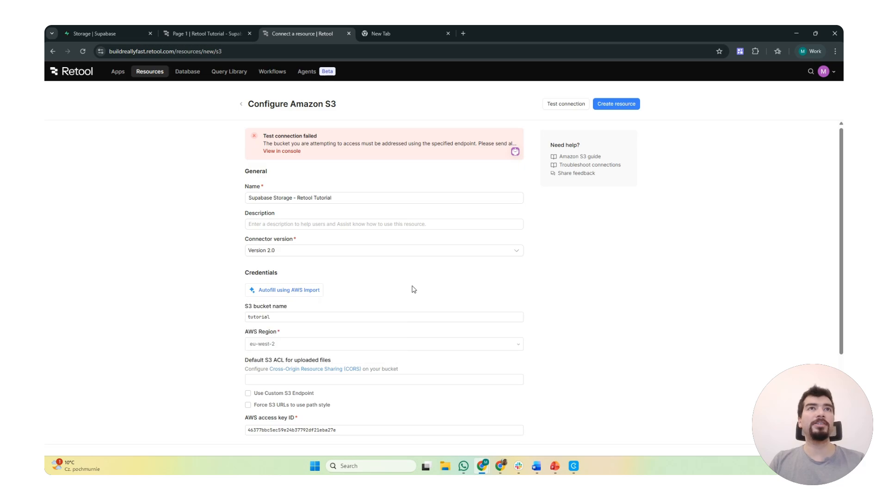
Step: Enable the custom S3 endpoint, copy Supabase's S3 endpoint URL into the Base URL field and test the connection
scroll(428, 313, "down", 3)
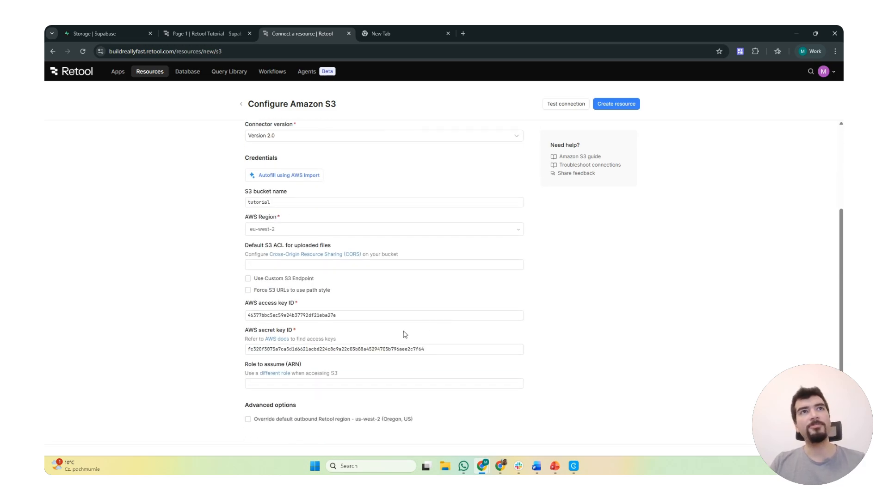
left_click(267, 279)
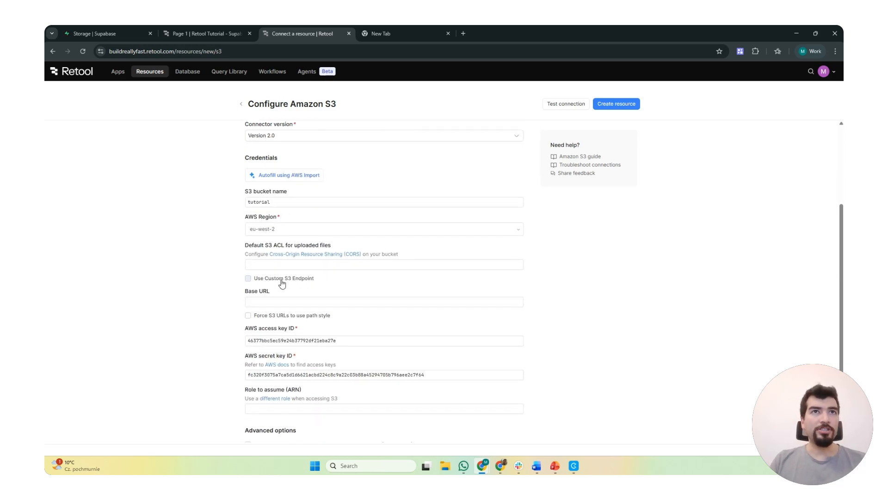
left_click(202, 33)
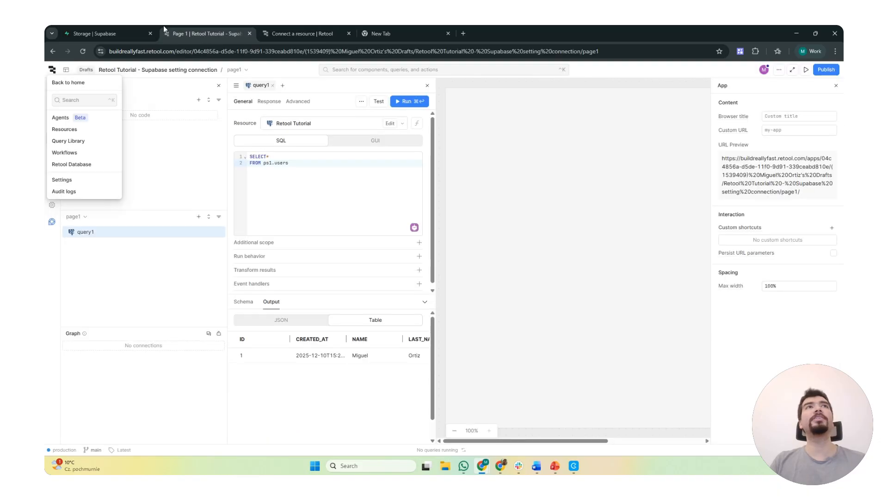
left_click(92, 33)
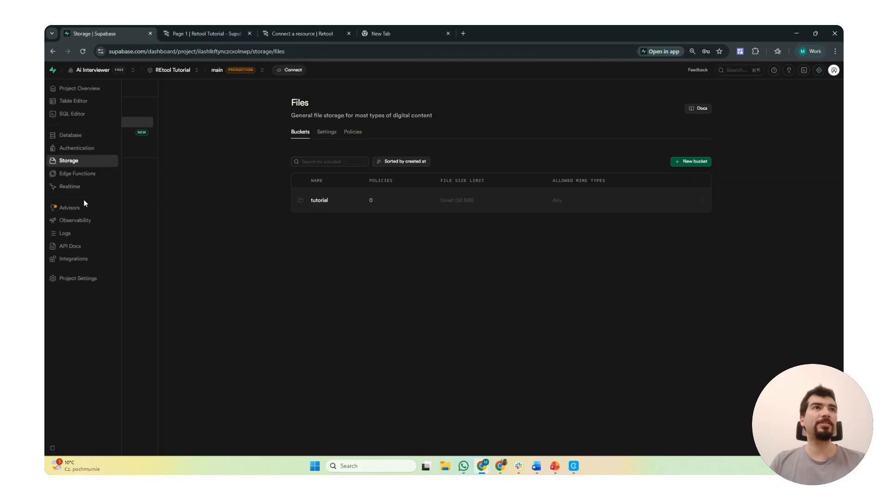
left_click(111, 182)
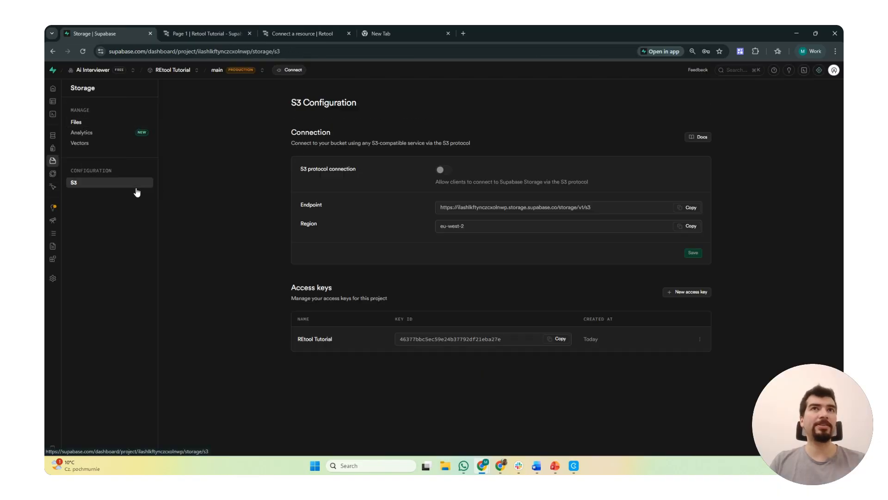
left_click(689, 212)
left_click(273, 34)
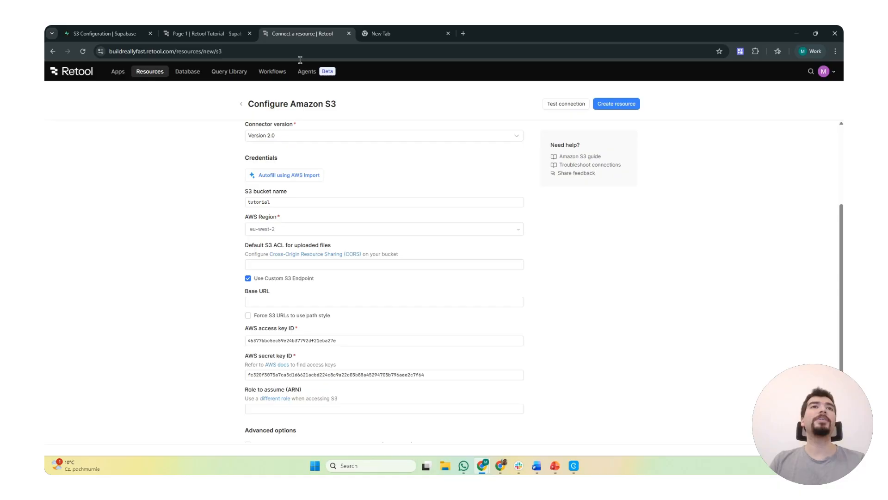
left_click(296, 302)
key("ctrl+v")
left_click(576, 105)
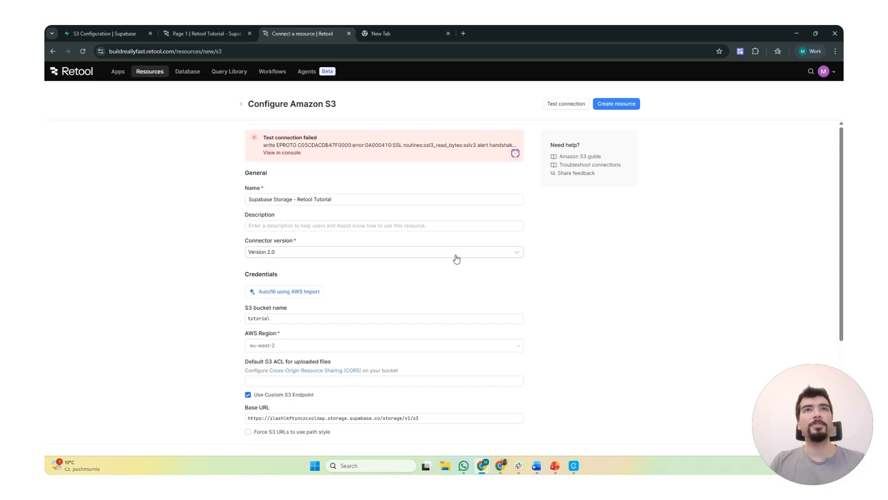
Step: Force S3 URLs to use path style and create the resource after testing the connection again
scroll(463, 270, "down", 2)
scroll(463, 272, "down", 1)
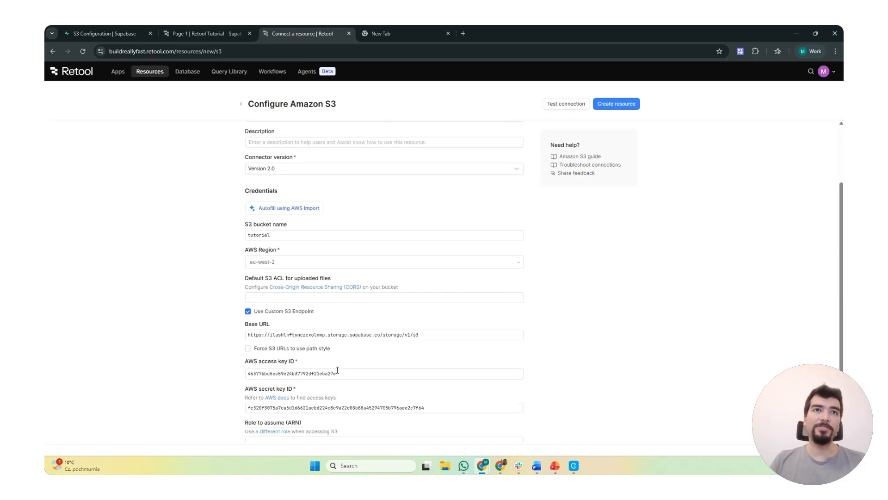
left_click(259, 352)
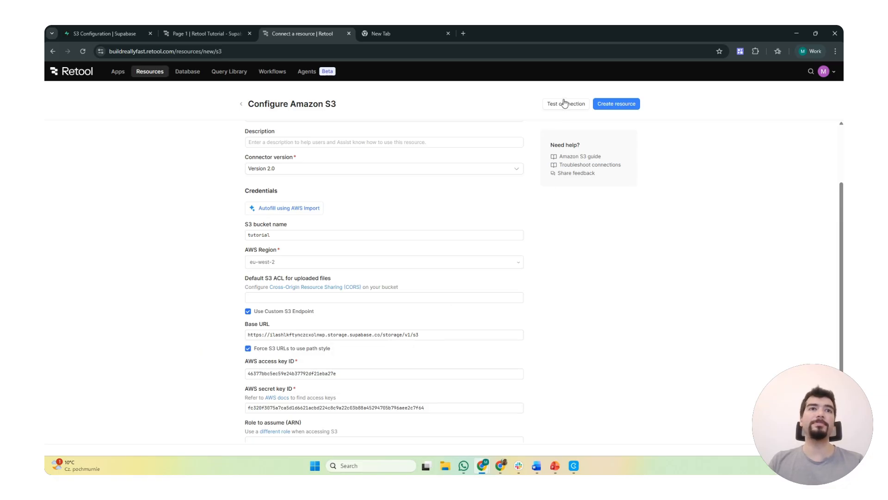
scroll(432, 224, "down", 3)
scroll(489, 224, "up", 5)
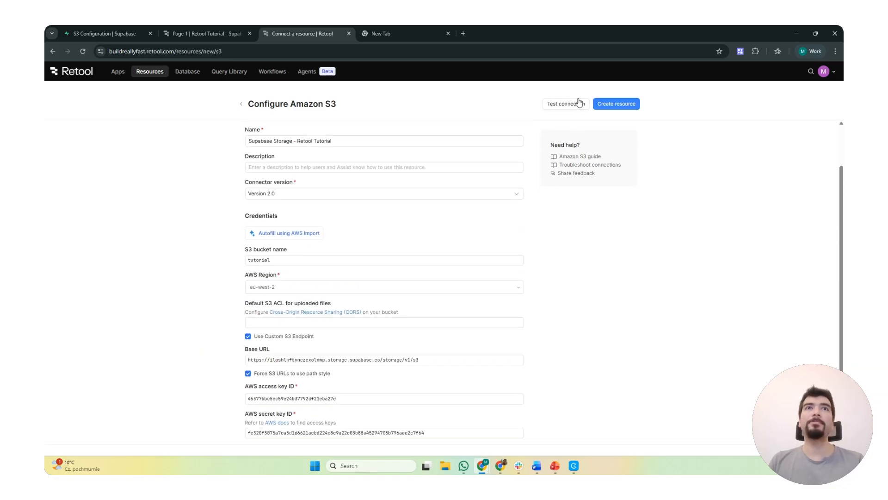
left_click(579, 102)
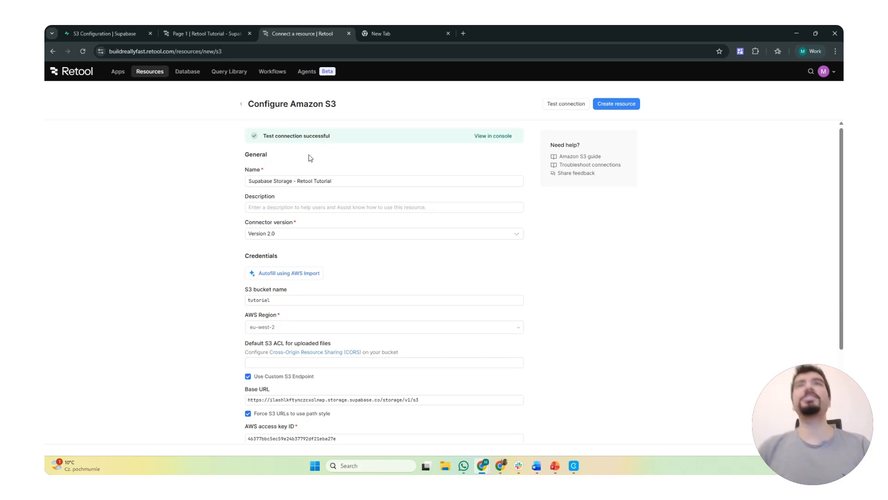
left_click(624, 106)
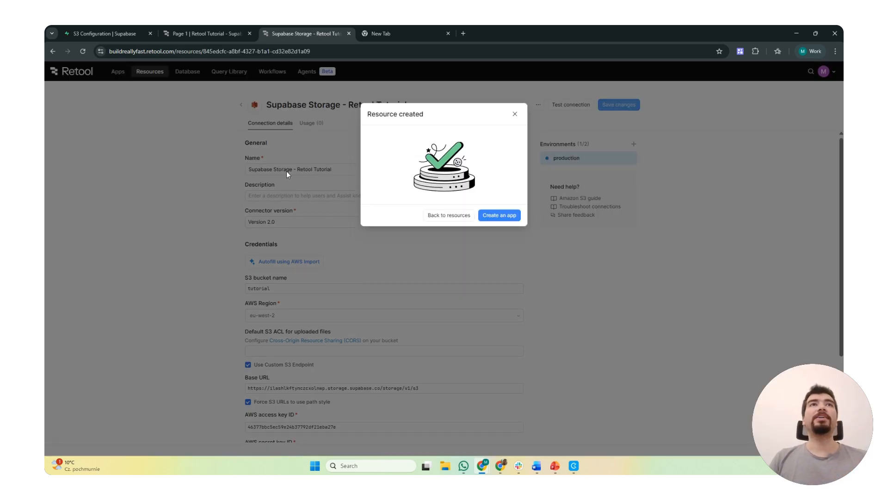
Step: Return to the Retool app editor, reload the page and close the query1 editor
left_click(220, 35)
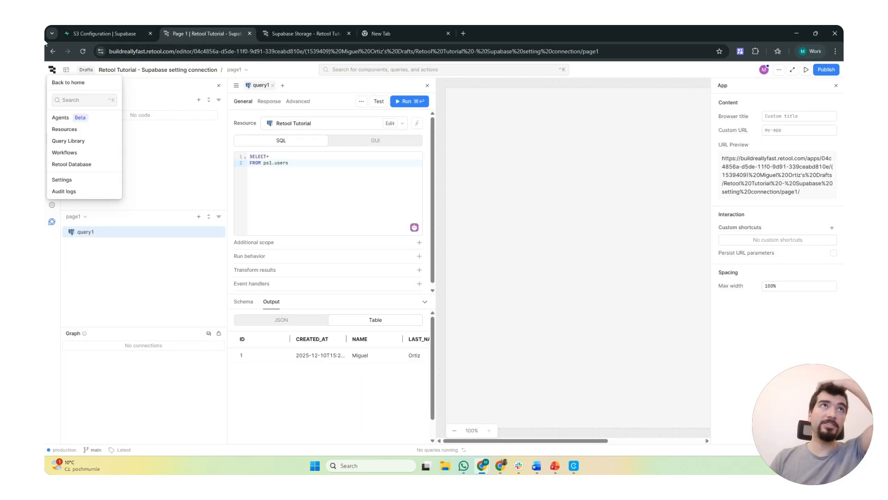
left_click(83, 51)
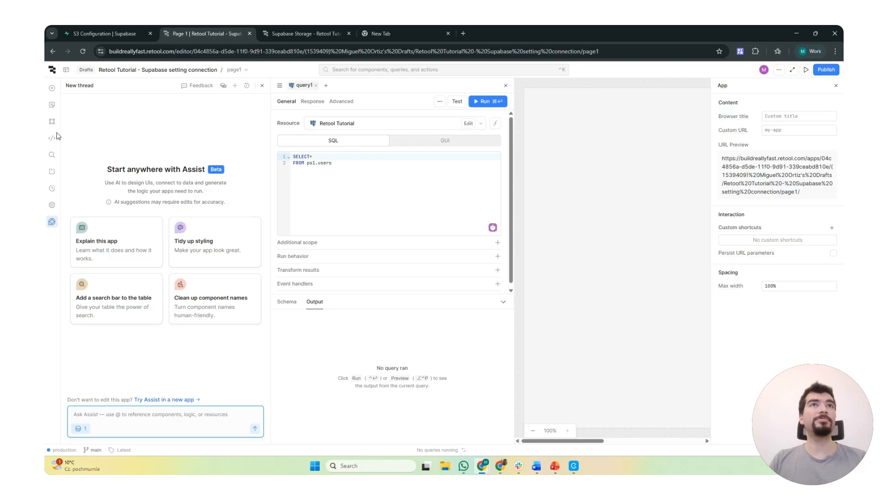
left_click(505, 85)
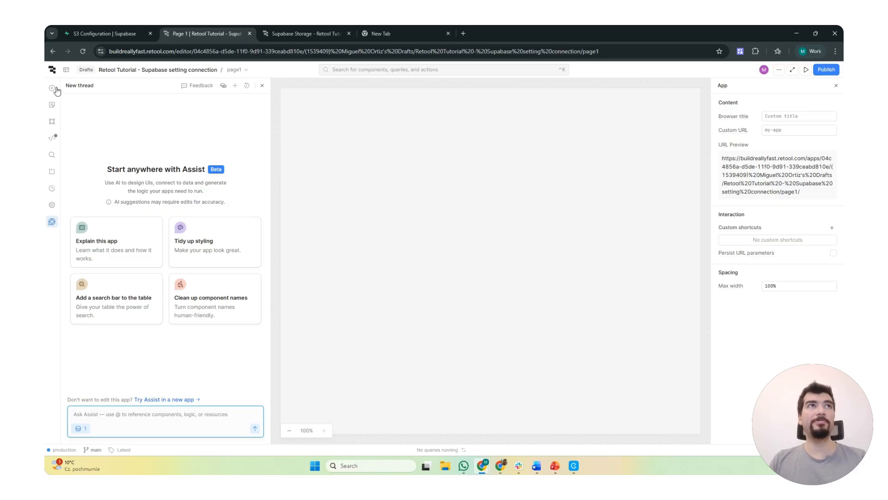
Step: Search the components for "file" and add a File Button to the app's canvas
left_click(51, 88)
type("file")
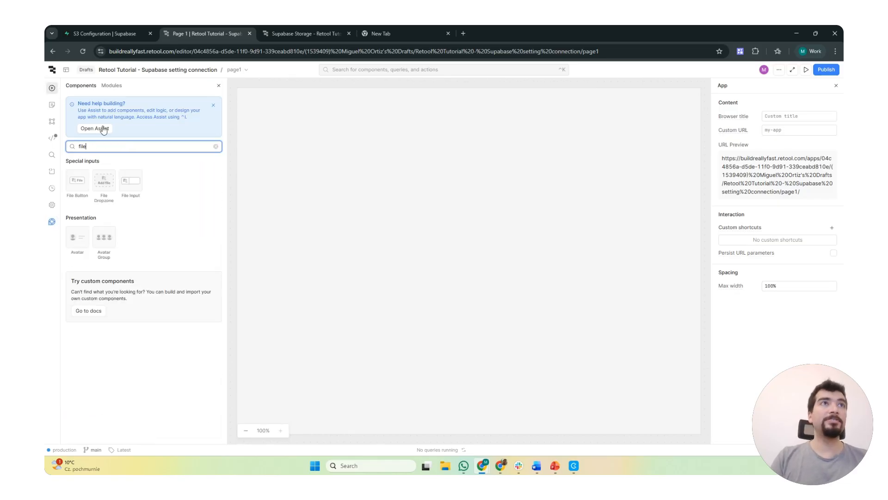
left_click_drag(78, 181, 377, 164)
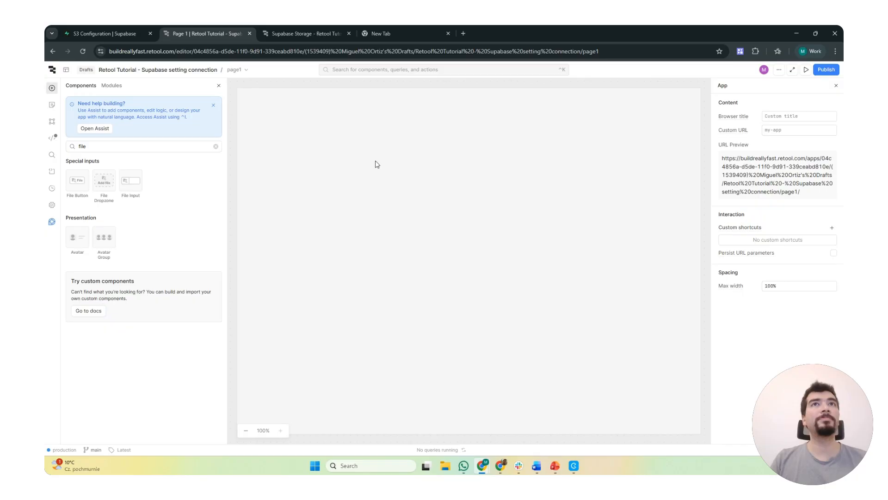
Step: Create a new resource query on page1 that uses the "Supabase Storage - Retool Tutorial" S3 resource
left_click(52, 137)
left_click(199, 216)
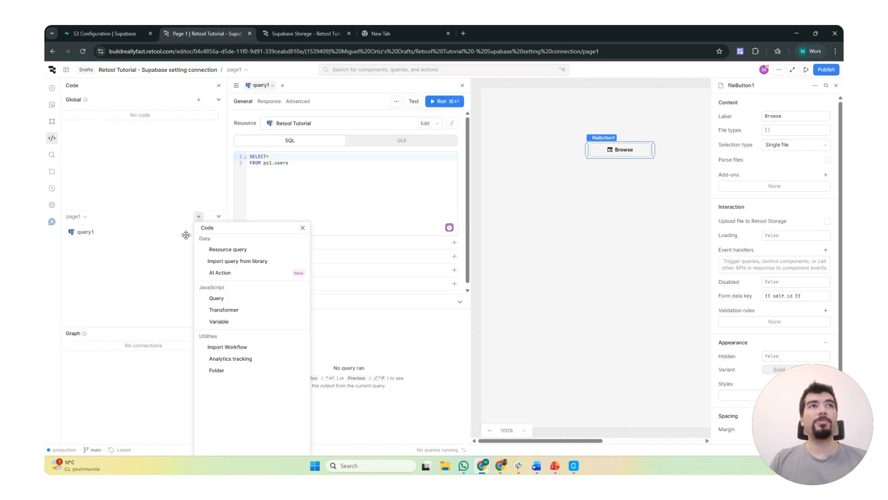
left_click(217, 248)
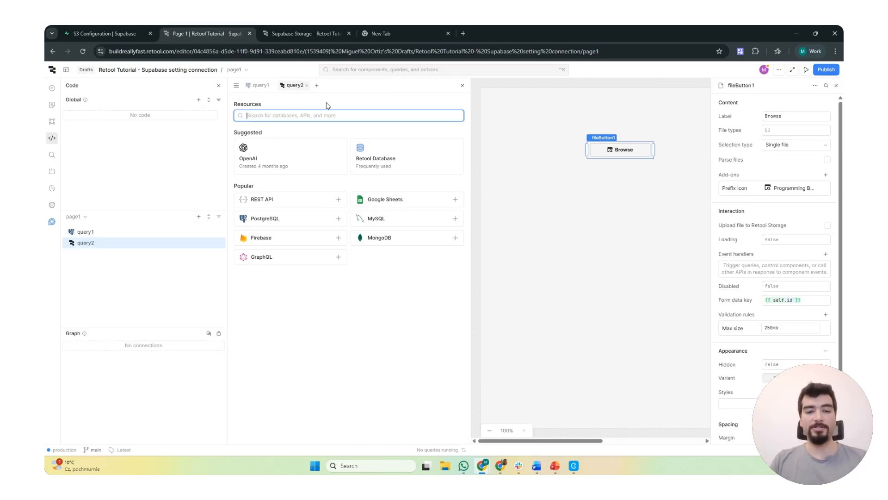
type("s3")
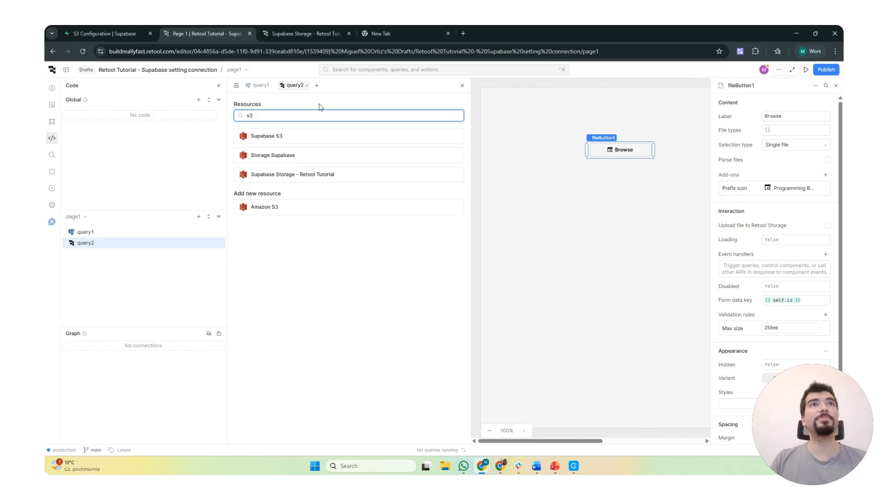
left_click(319, 175)
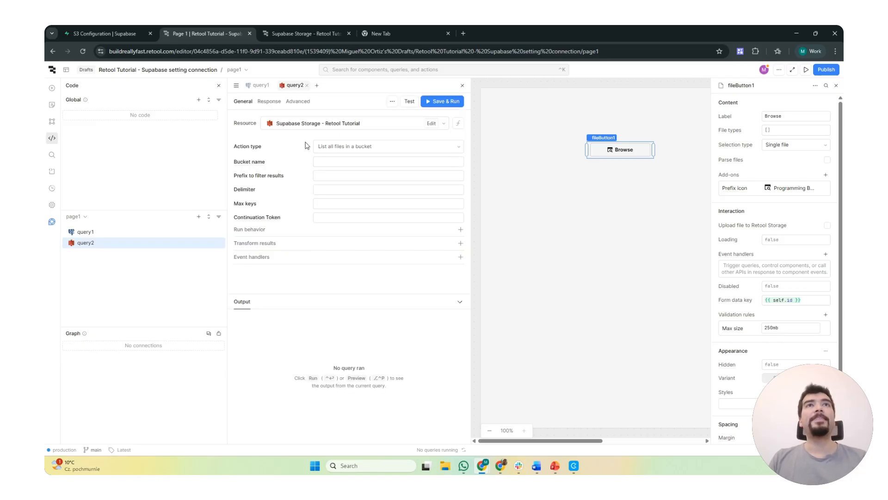
Step: Set the new query's action type to Upload data
left_click(340, 147)
type("wr")
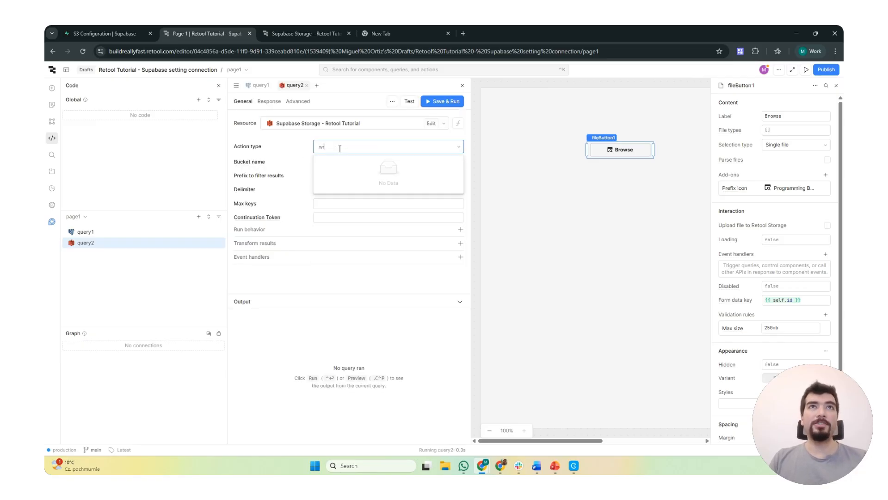
key("BackSpace")
key("BackSpace")
scroll(351, 189, "down", 3)
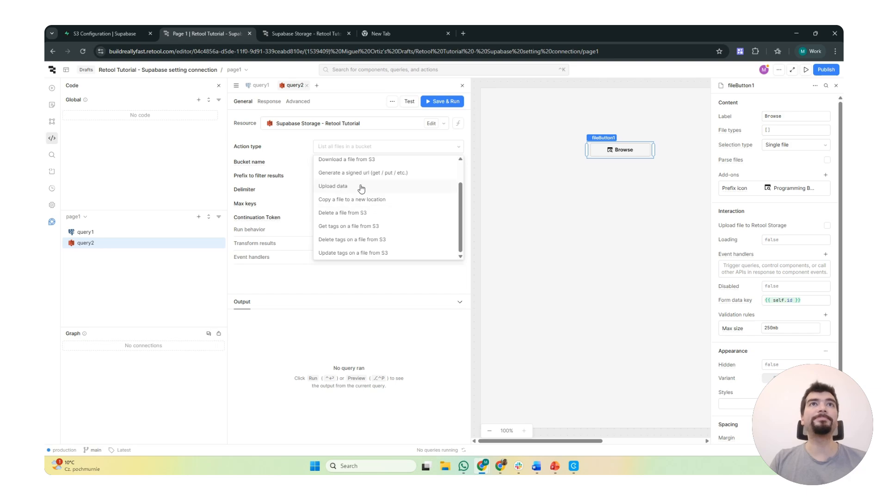
left_click(358, 185)
Step: Check the bucket in Supabase's storage files, set the query's bucket name to "tutorial" and switch S3 Content-Type to a custom value
left_click(457, 162)
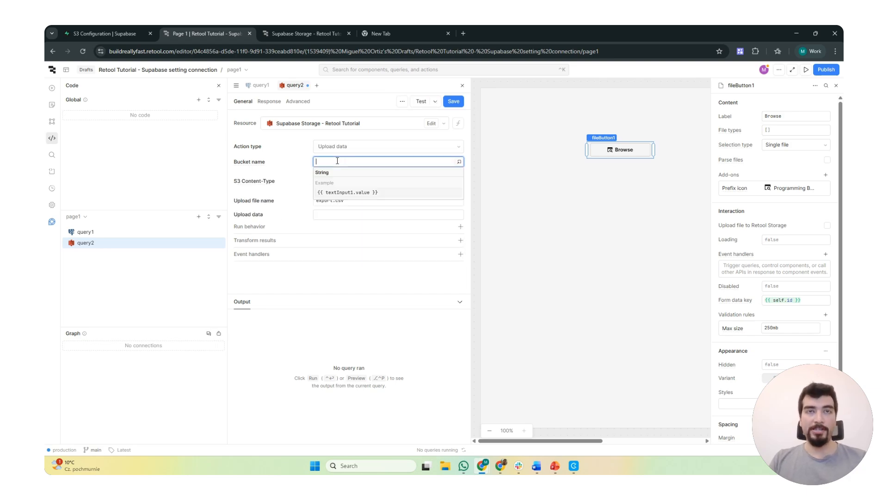
left_click(124, 34)
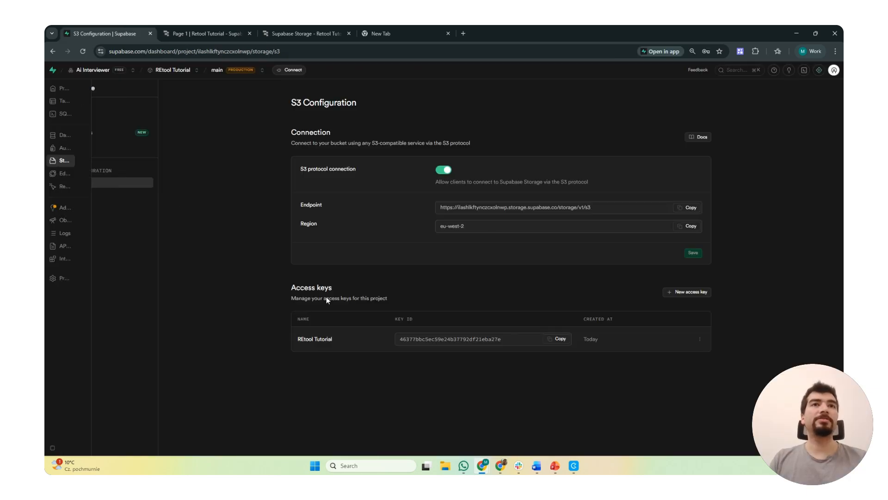
left_click(97, 123)
left_click(300, 34)
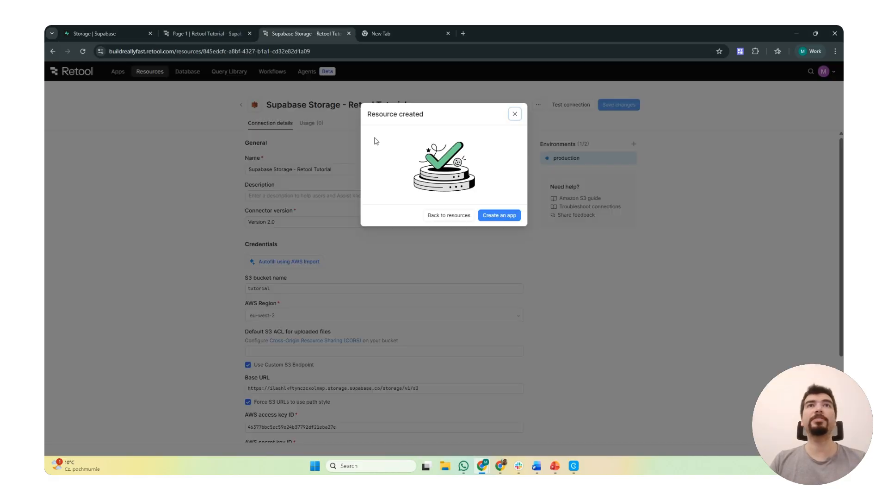
left_click(206, 33)
type("tu")
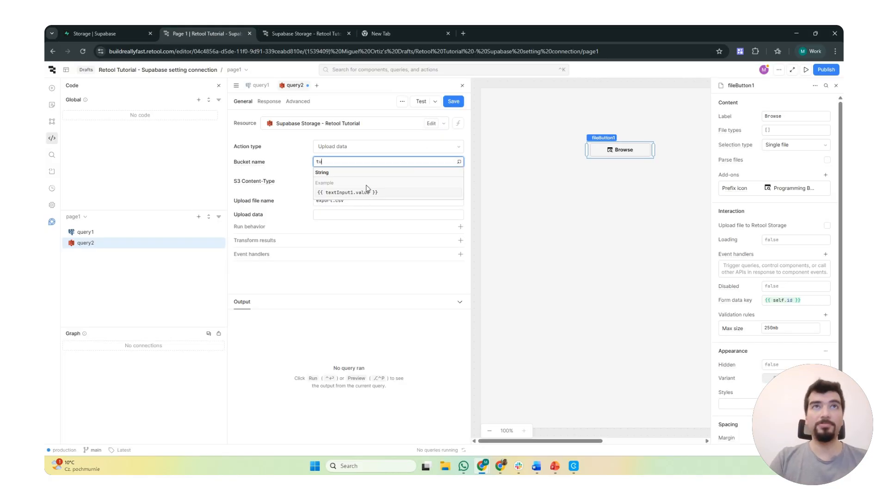
type("torial")
left_click(290, 183)
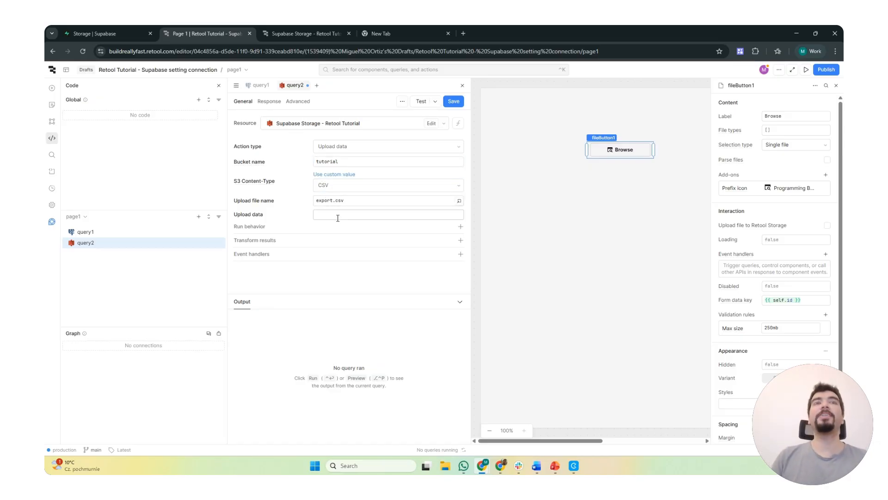
left_click(412, 186)
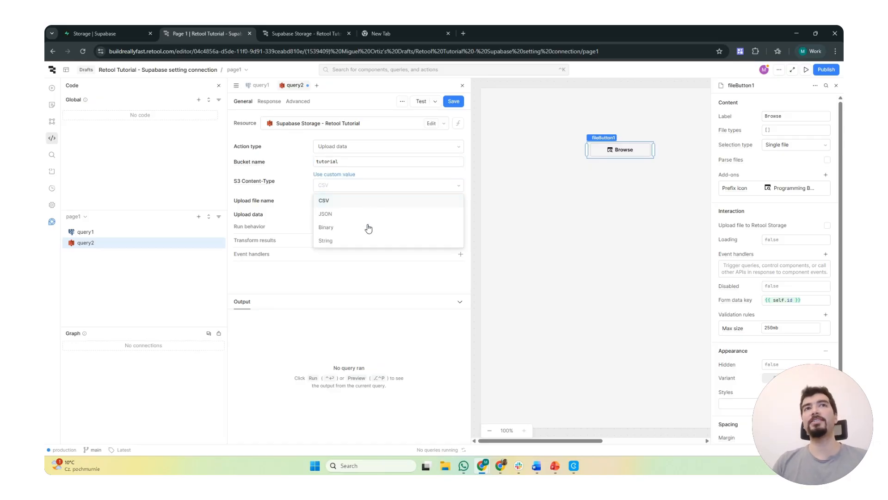
left_click(333, 175)
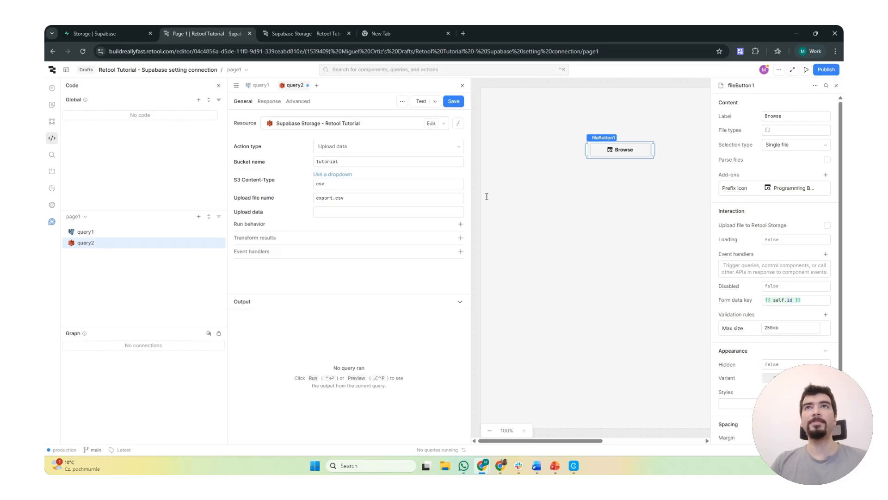
Step: Load the file 20497 through the Browse file button and expand the first value item in fileButton1's state
left_click(630, 152)
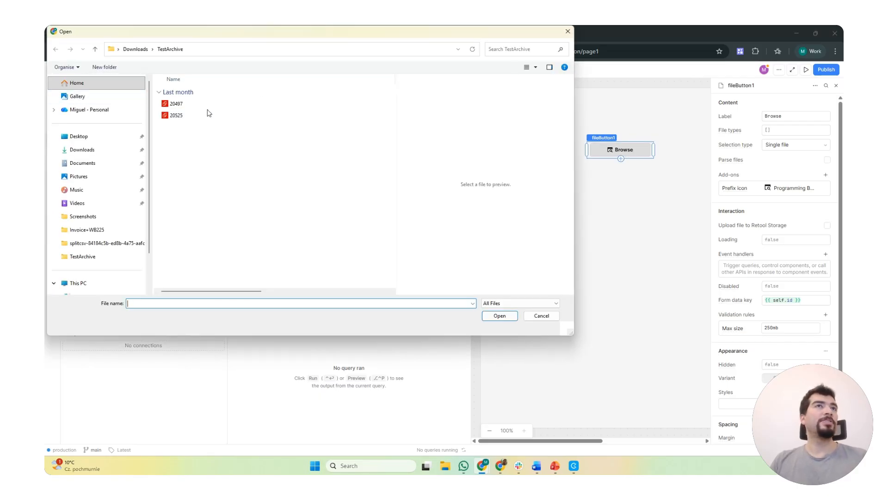
double_click(181, 105)
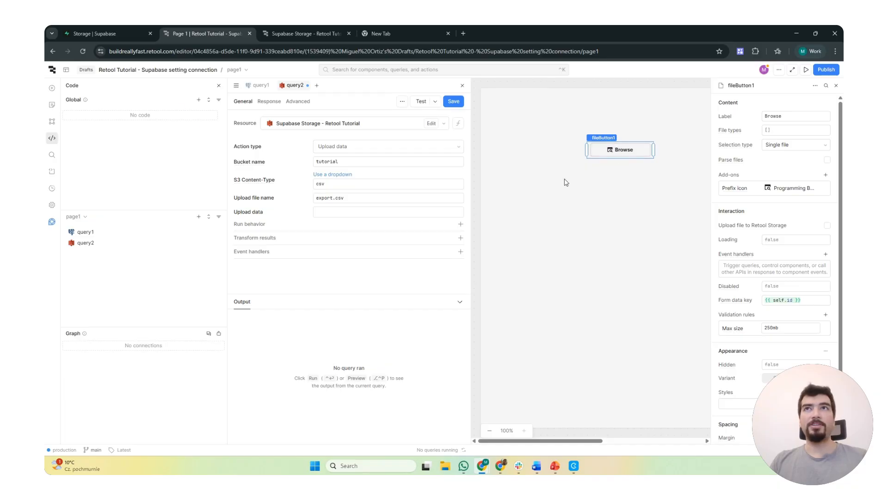
right_click(603, 138)
left_click(622, 158)
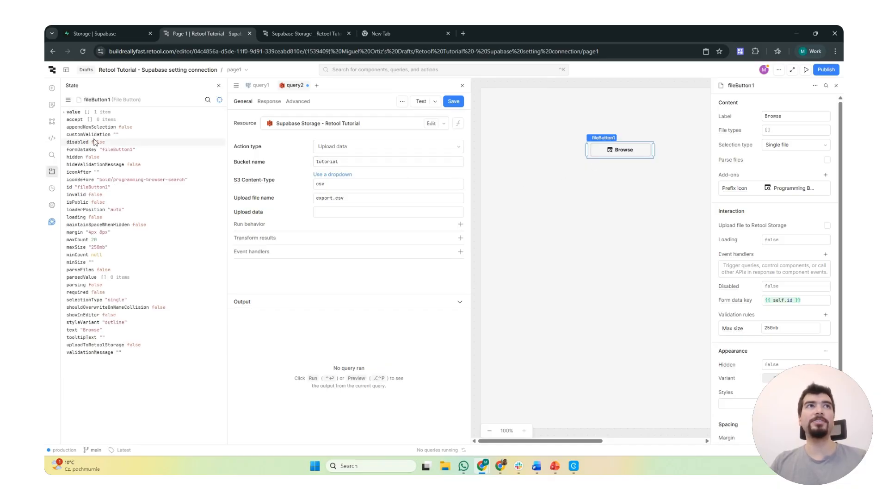
left_click(69, 120)
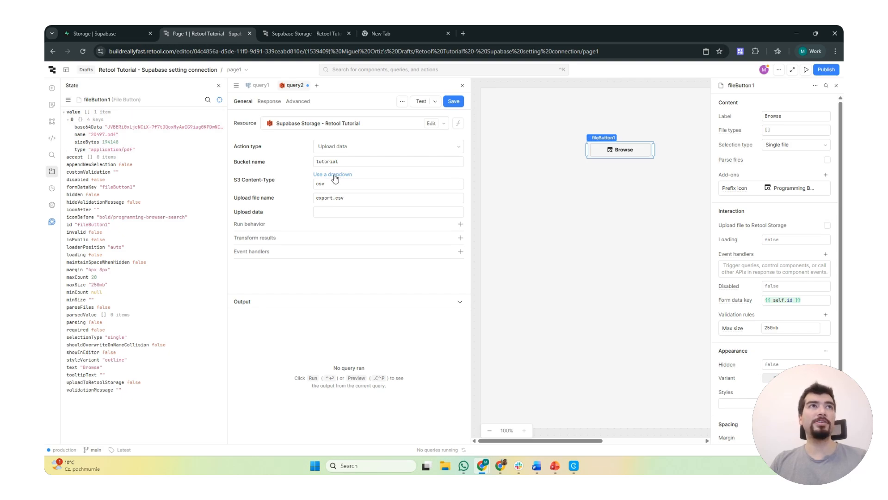
Step: Set the query's S3 Content-Type to {{ fileButton1.value[0].type }}
left_click(355, 184)
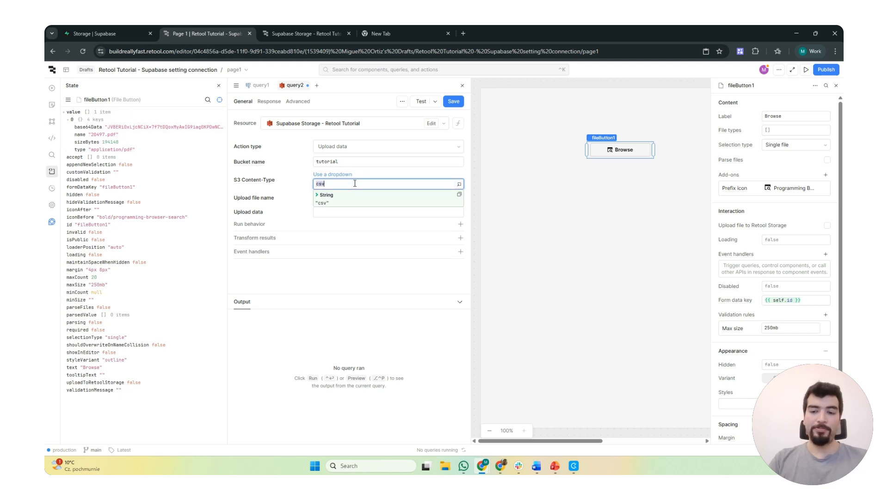
type("{{ ")
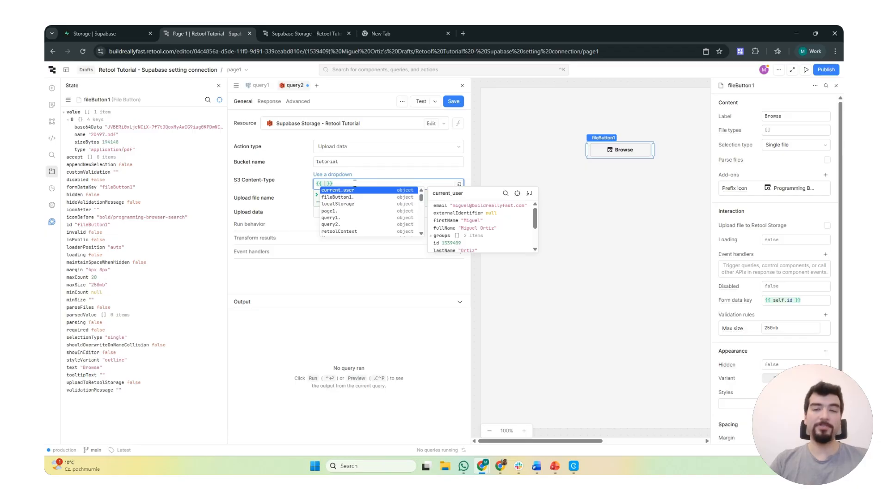
type("fileButton1.")
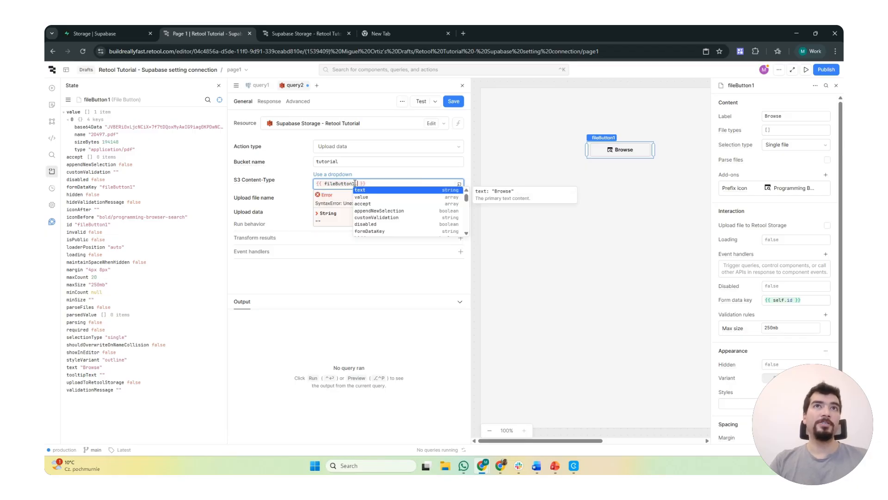
type("value[0")
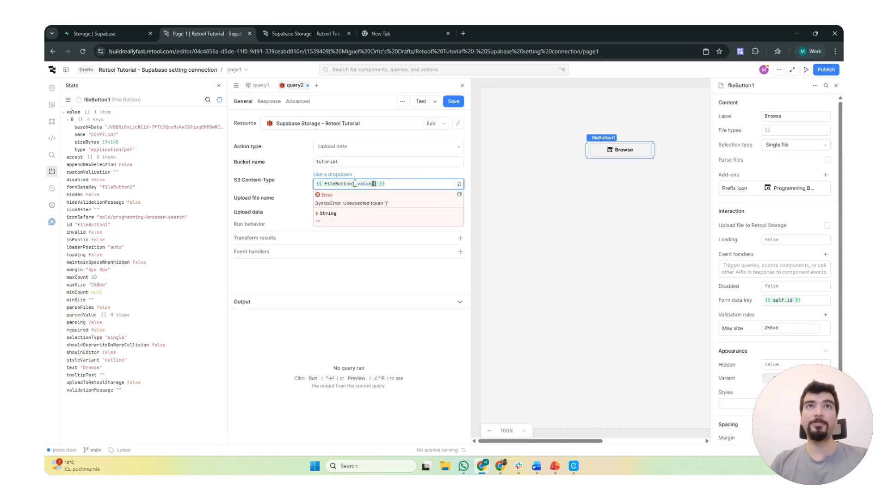
type("].")
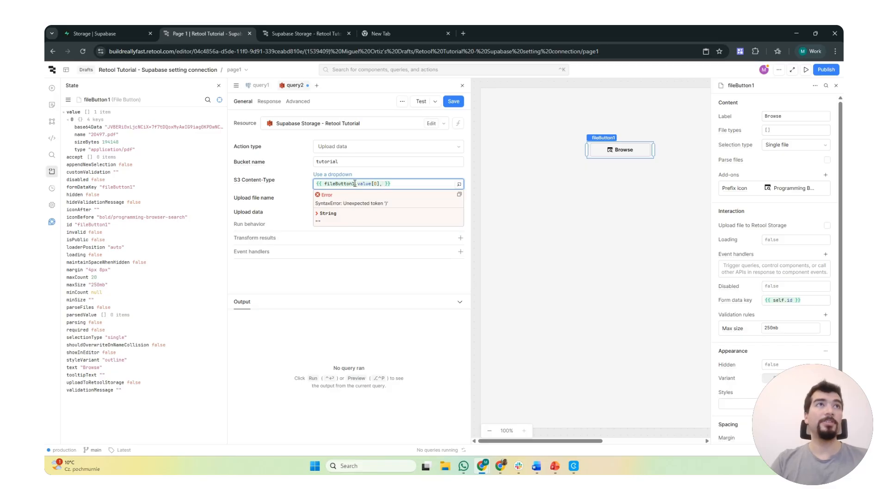
type("type")
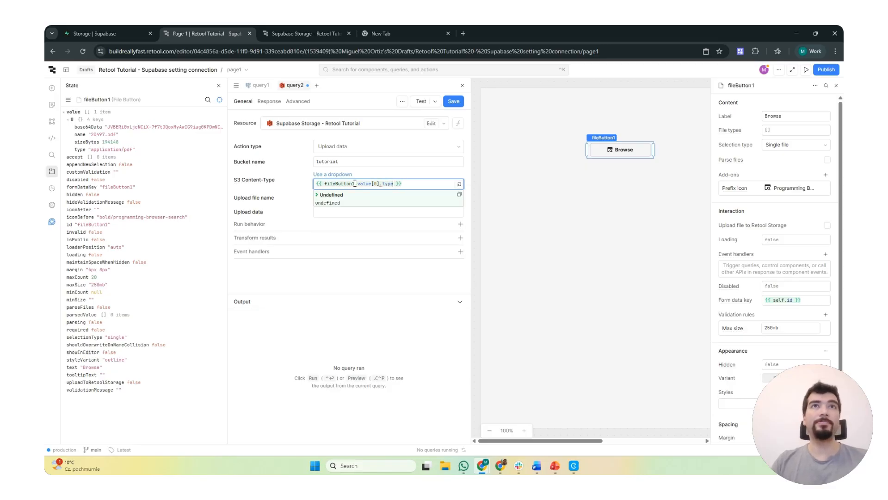
Step: Reuse the content type expression in Upload file name, changed to {{ fileButton1.value[0].name }}
left_click(336, 198)
left_click(338, 198)
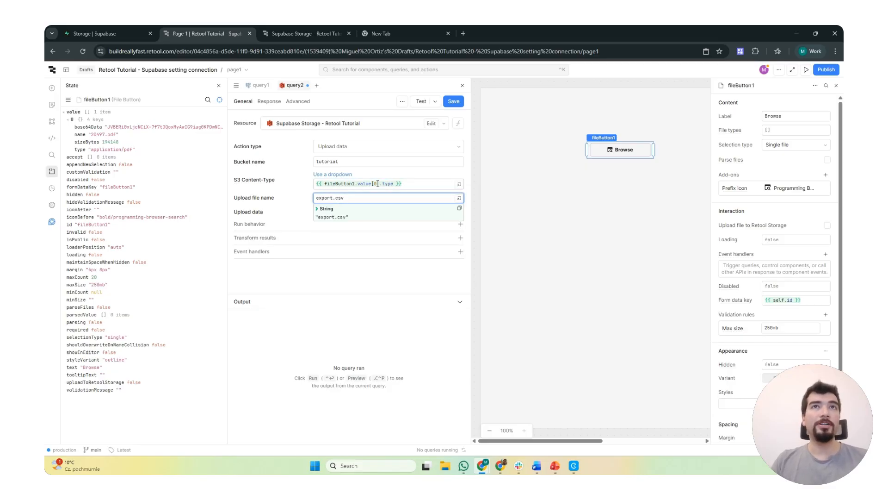
left_click_drag(405, 184, 299, 194)
key("ctrl+c")
left_click(339, 197)
key("ctrl+a")
key("ctrl+v")
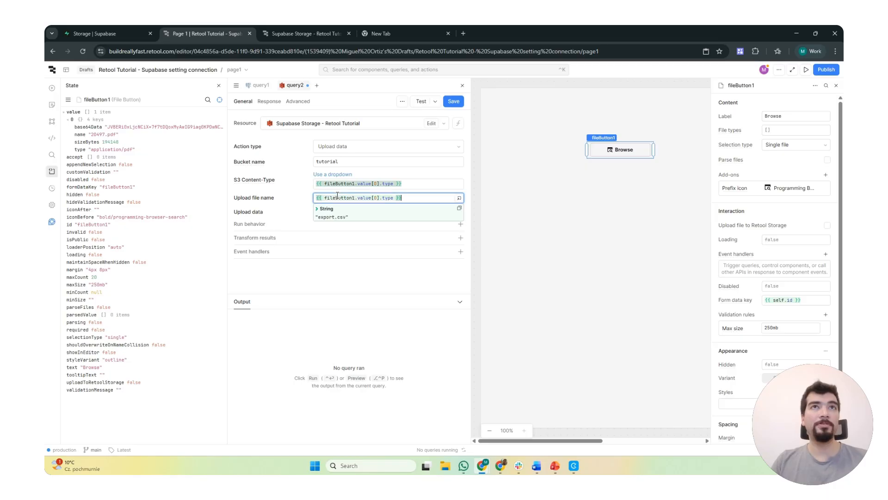
double_click(390, 198)
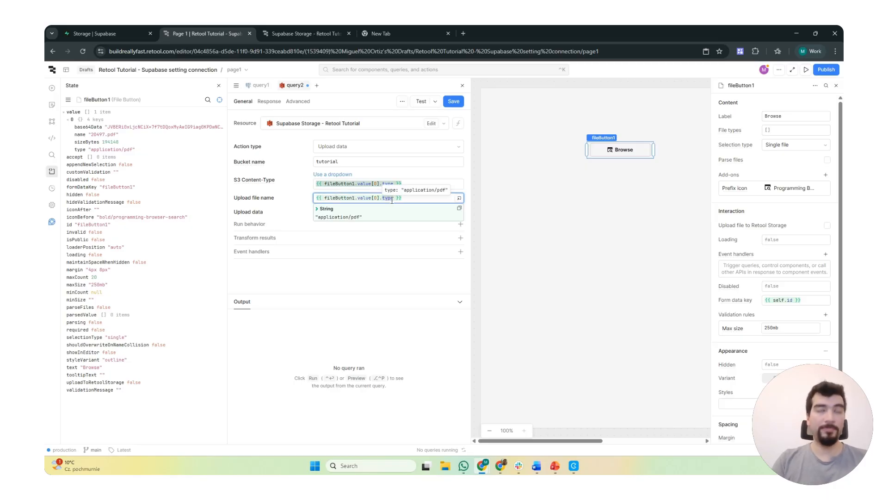
type("name")
Step: Set the query's Upload data to {{ fileButton1.value[0].base64Data }}
left_click(346, 208)
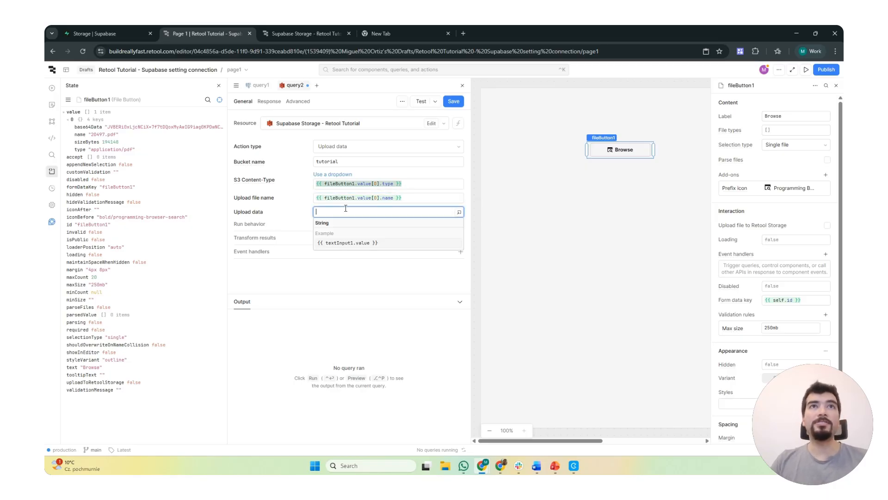
key("ctrl+v")
double_click(390, 211)
type("bas")
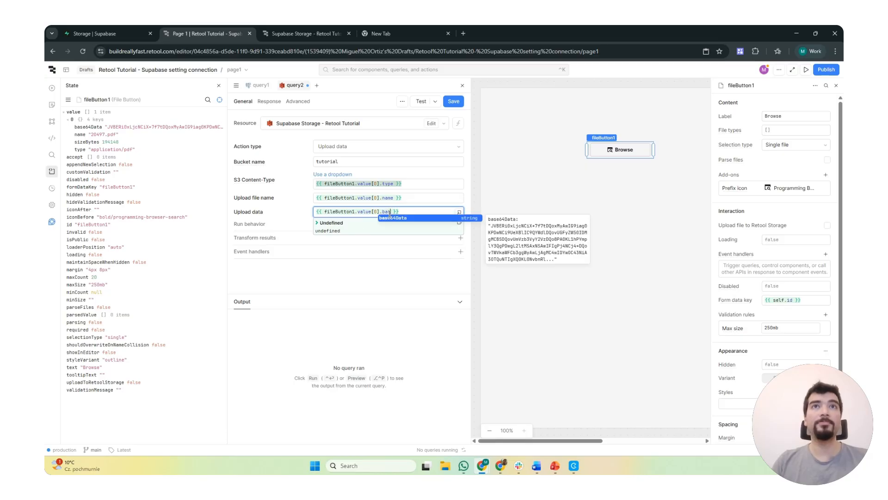
left_click(396, 217)
Step: Save and run query2 to upload the file, and examine the signed URL in its output
left_click(453, 101)
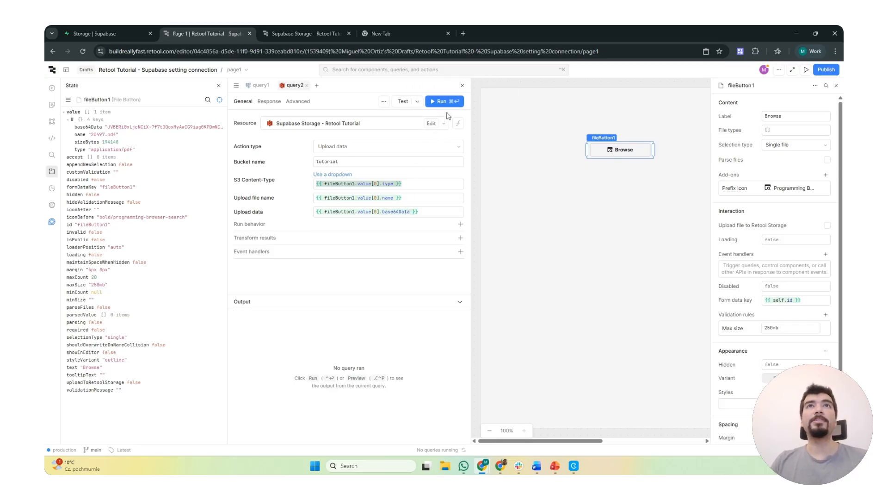
left_click(445, 102)
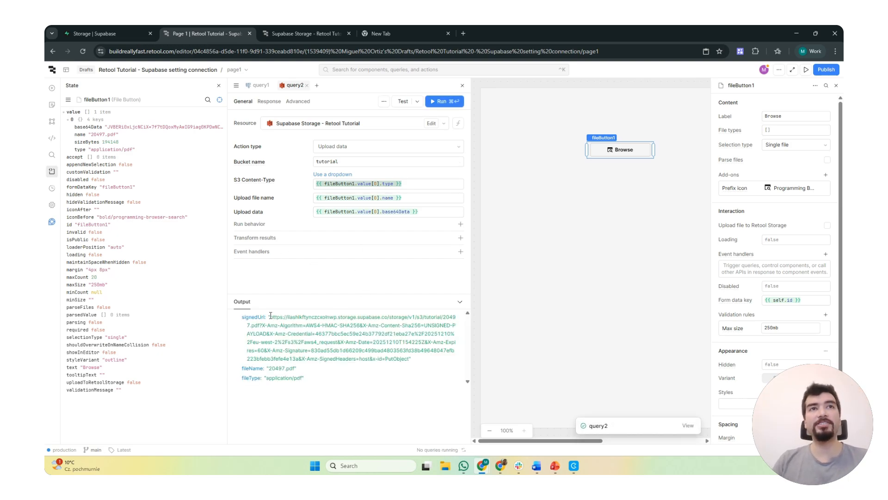
left_click_drag(271, 315, 403, 353)
left_click(411, 350)
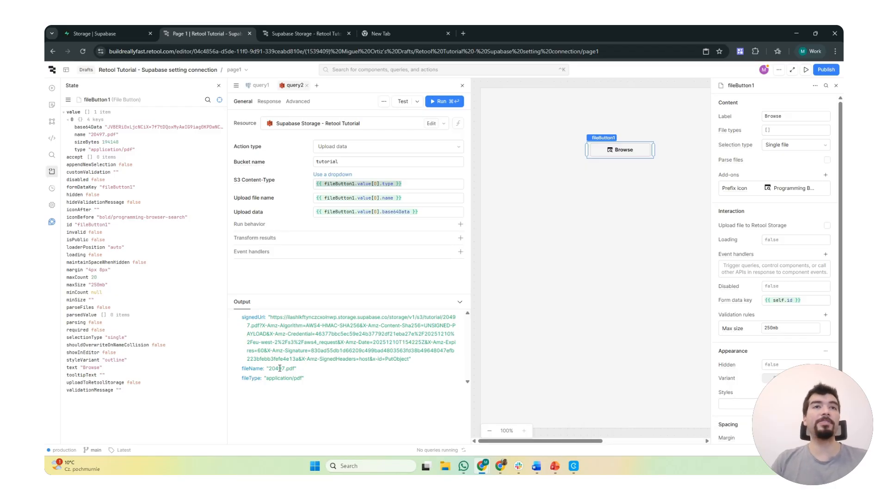
Step: Switch to the Supabase storage page, open the tutorial bucket and view the details of 20497.pdf
left_click(111, 36)
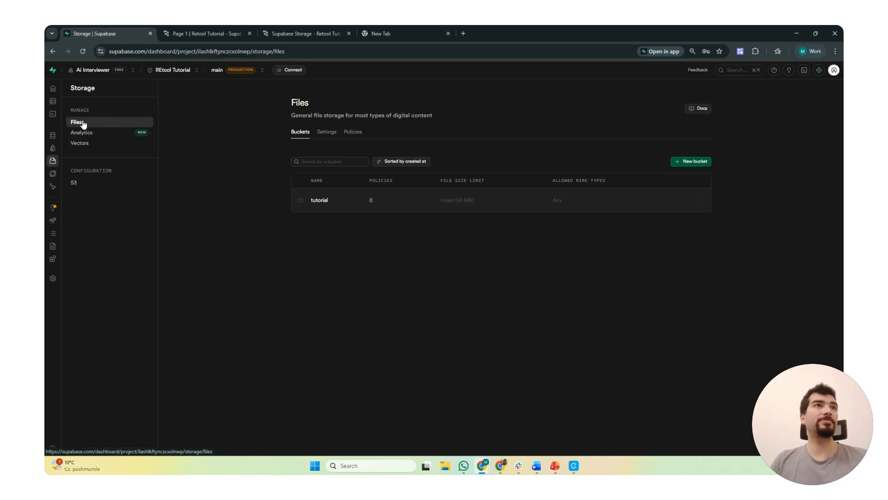
mouse_move(54, 166)
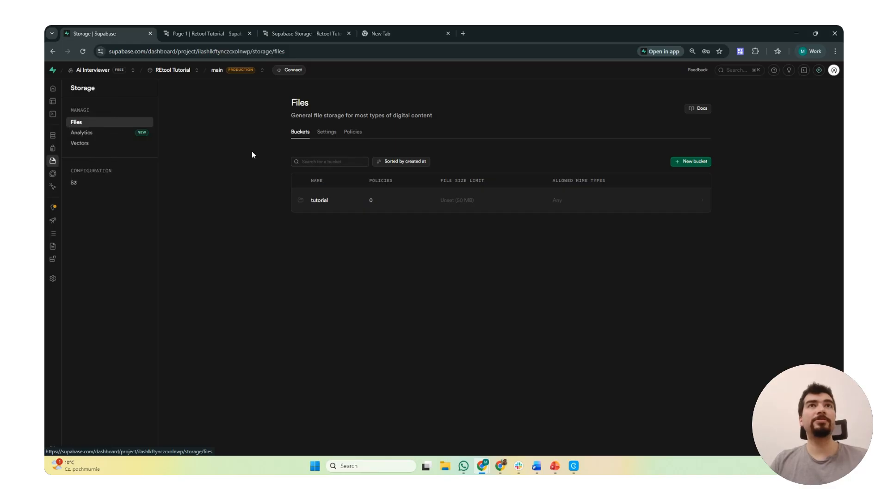
left_click(336, 203)
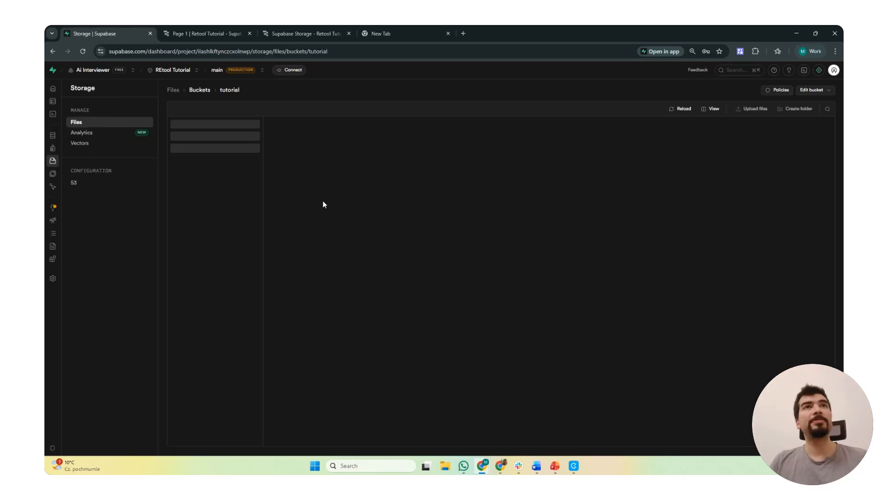
left_click(199, 125)
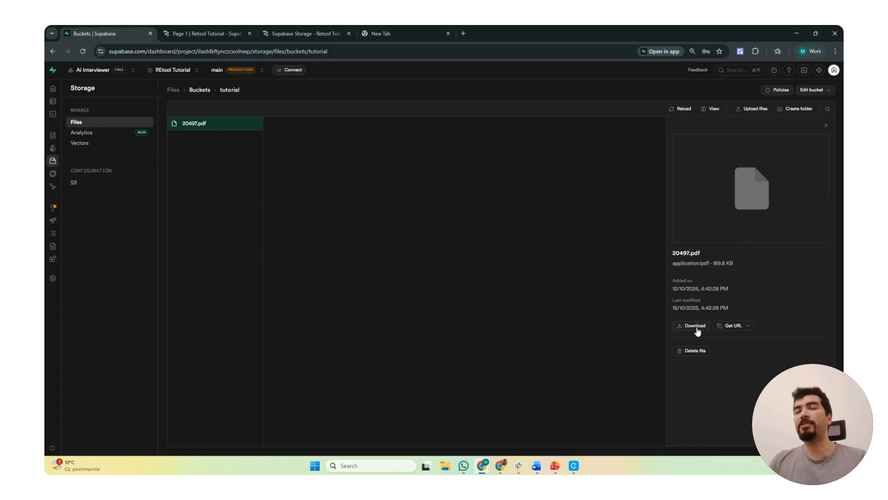
Step: Copy a URL for 20497.pdf that expires in 1 week
left_click(747, 327)
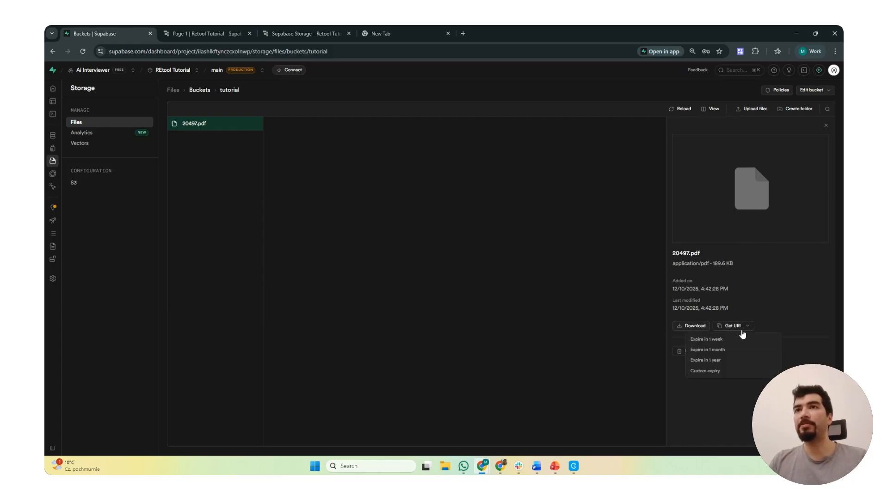
left_click(739, 330)
left_click(725, 330)
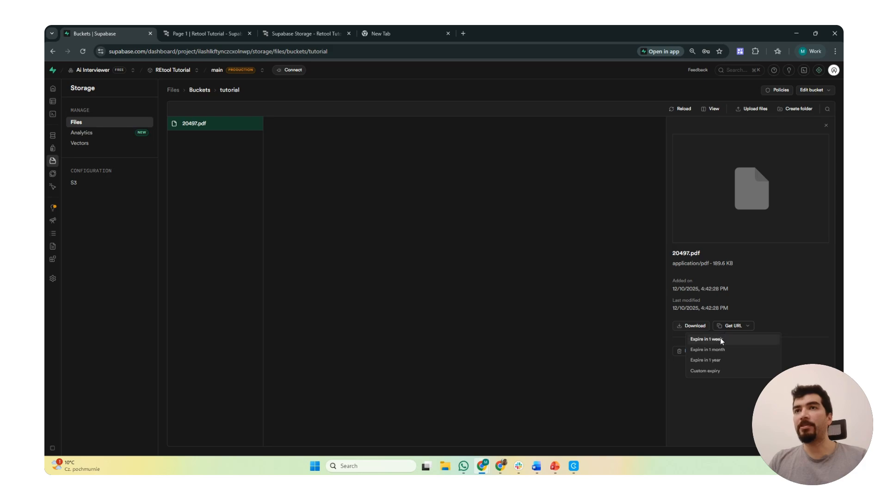
left_click(720, 338)
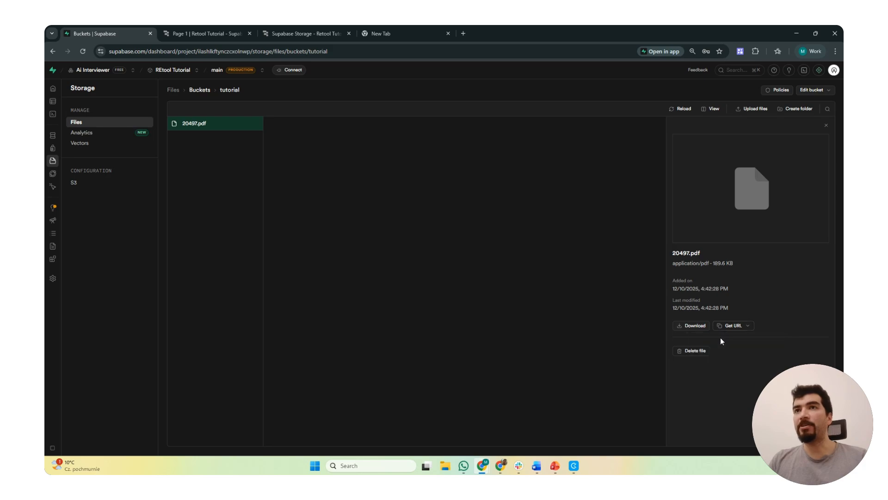
Step: Load the copied signed URL with its access token in the blank browser tab to check the uploaded file
left_click(409, 34)
key("ctrl+v")
key("Return")
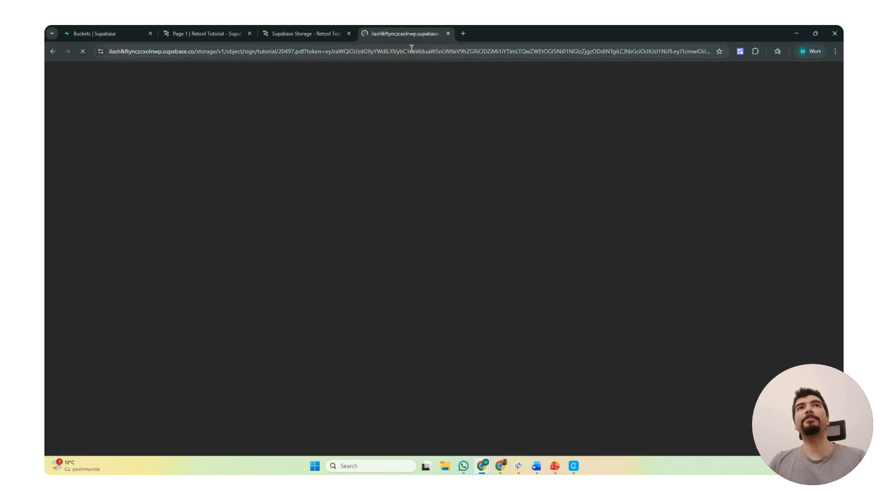
Step: Close the file's browser tab and return to the Retool app editor with query2
left_click(449, 34)
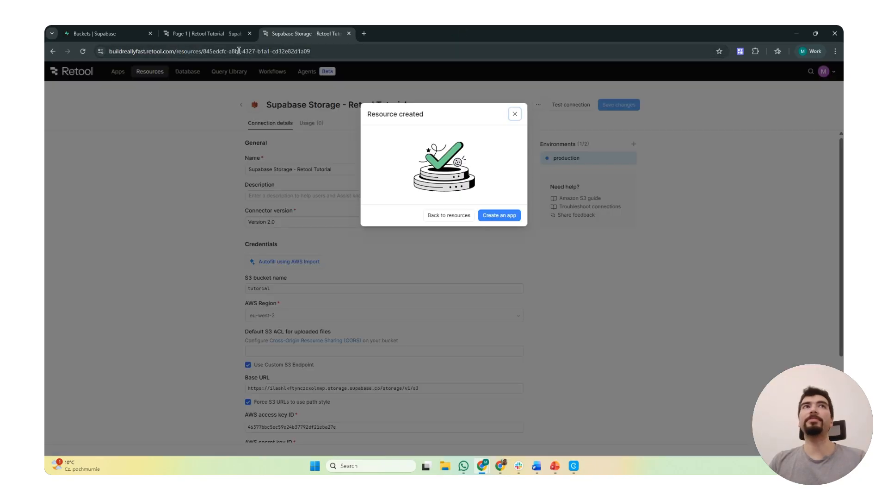
left_click(101, 34)
left_click(195, 28)
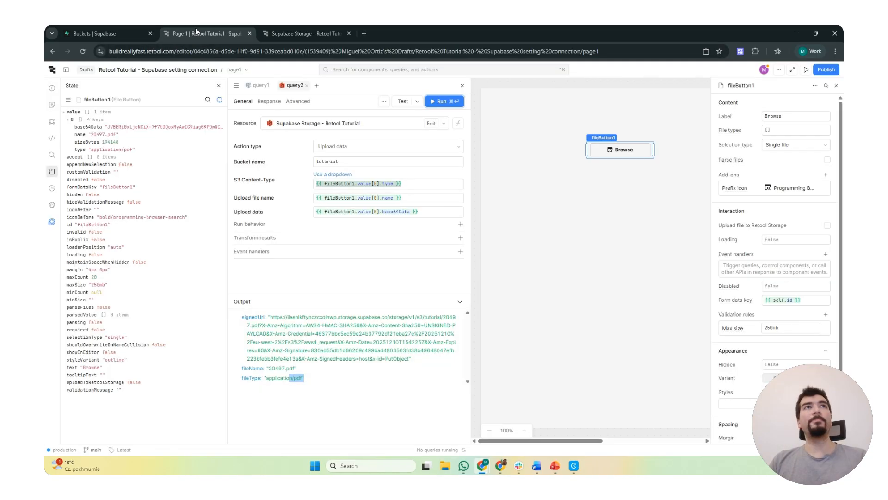